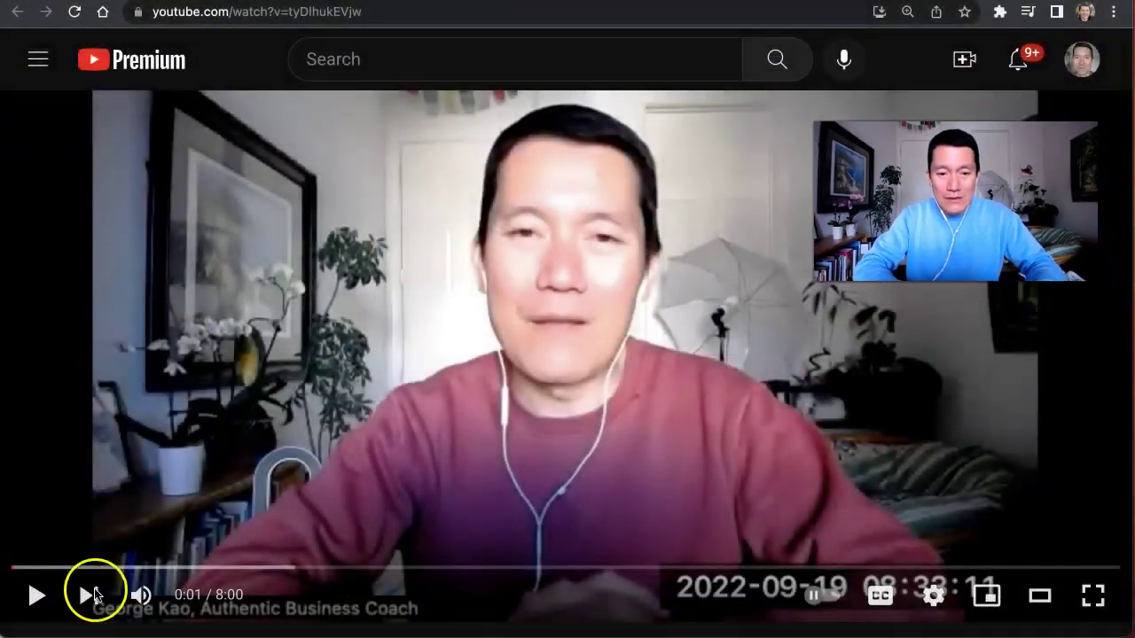
Step: Show the Working Lightly video's transcript from the ⋯ menu under the video
scroll(488, 319, "down", 2)
scroll(488, 319, "down", 2)
scroll(487, 319, "down", 1)
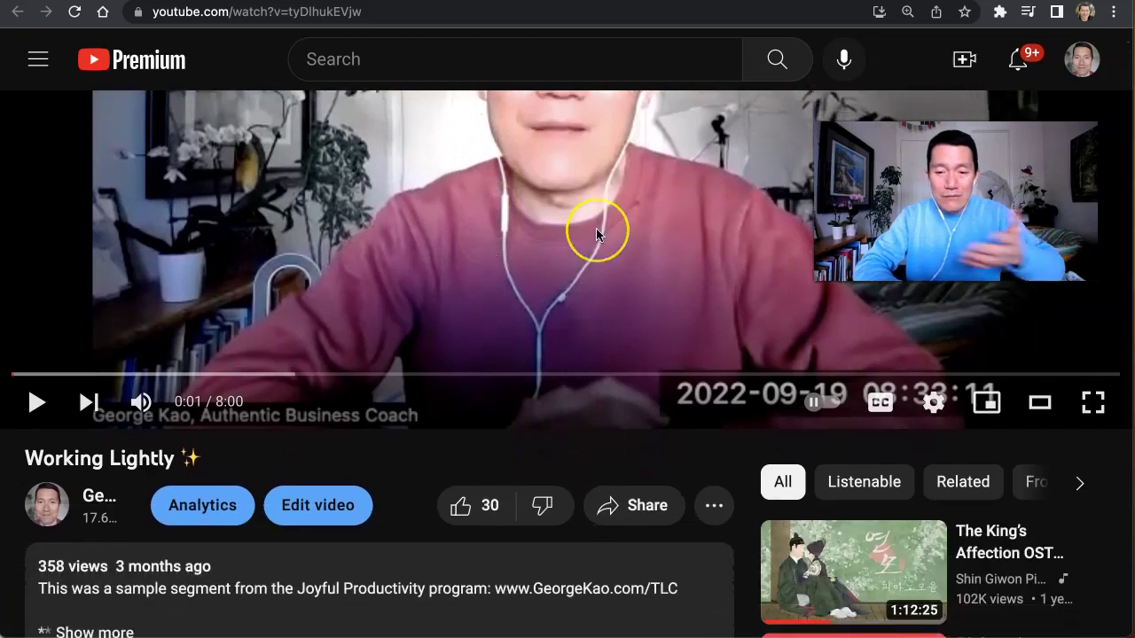
scroll(596, 233, "down", 1)
scroll(596, 230, "down", 1)
scroll(596, 230, "down", 1)
scroll(596, 230, "down", 1)
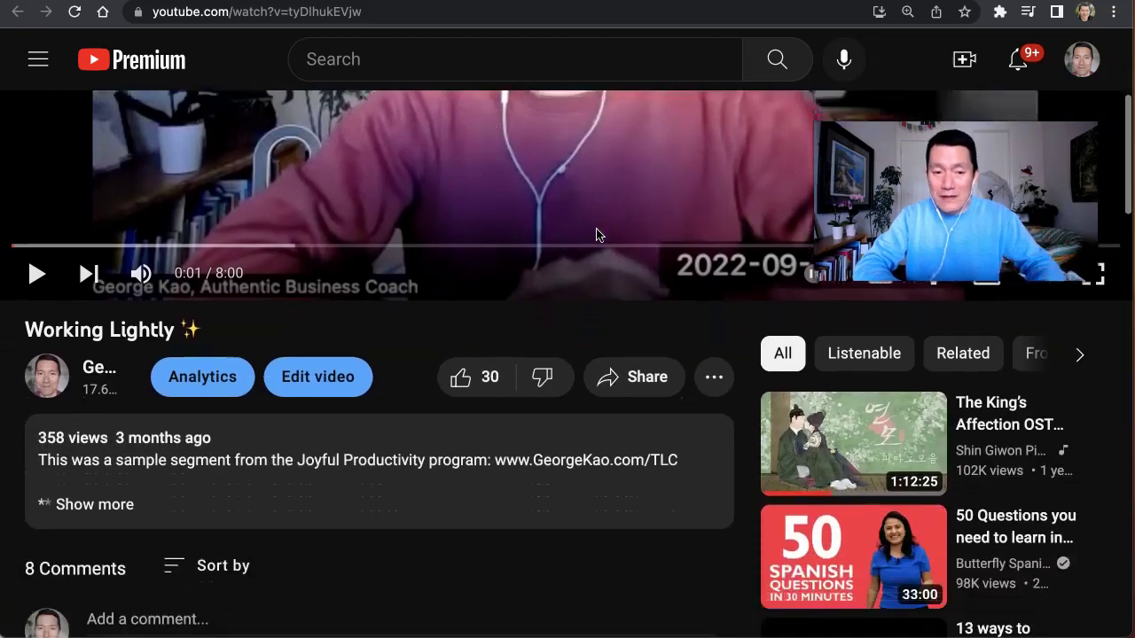
scroll(596, 230, "down", 1)
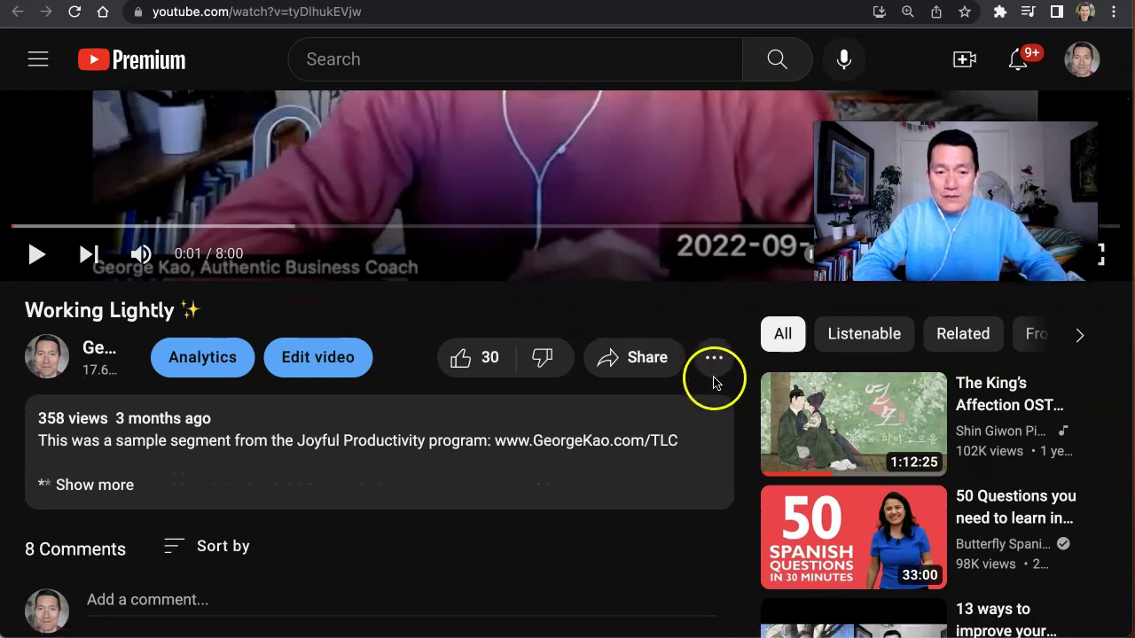
scroll(723, 320, "down", 1)
left_click(716, 310)
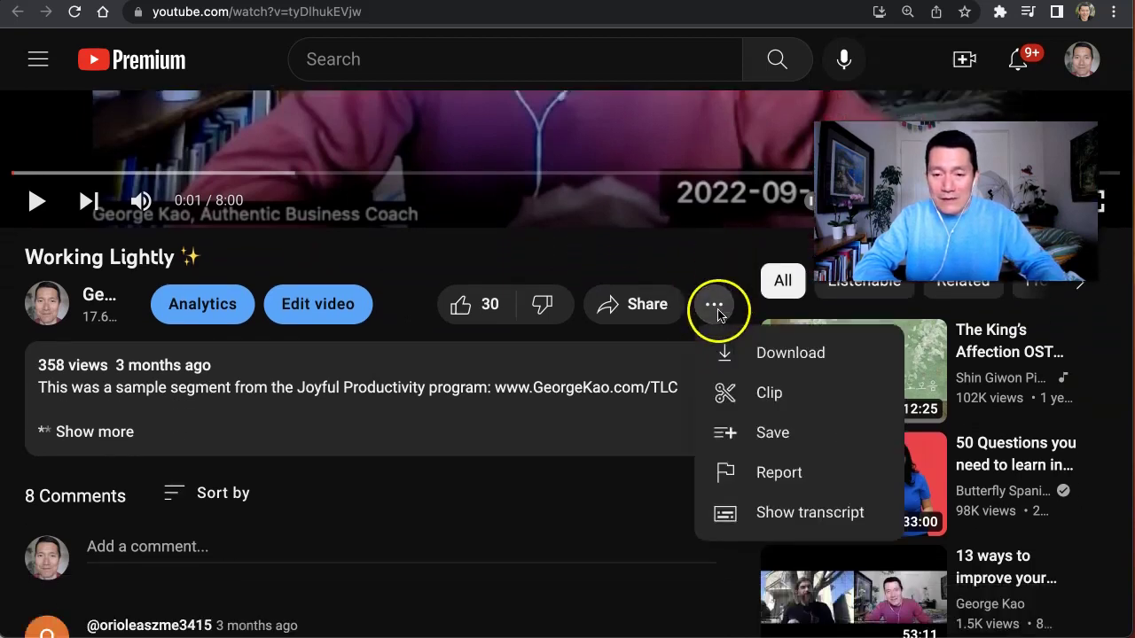
left_click(753, 515)
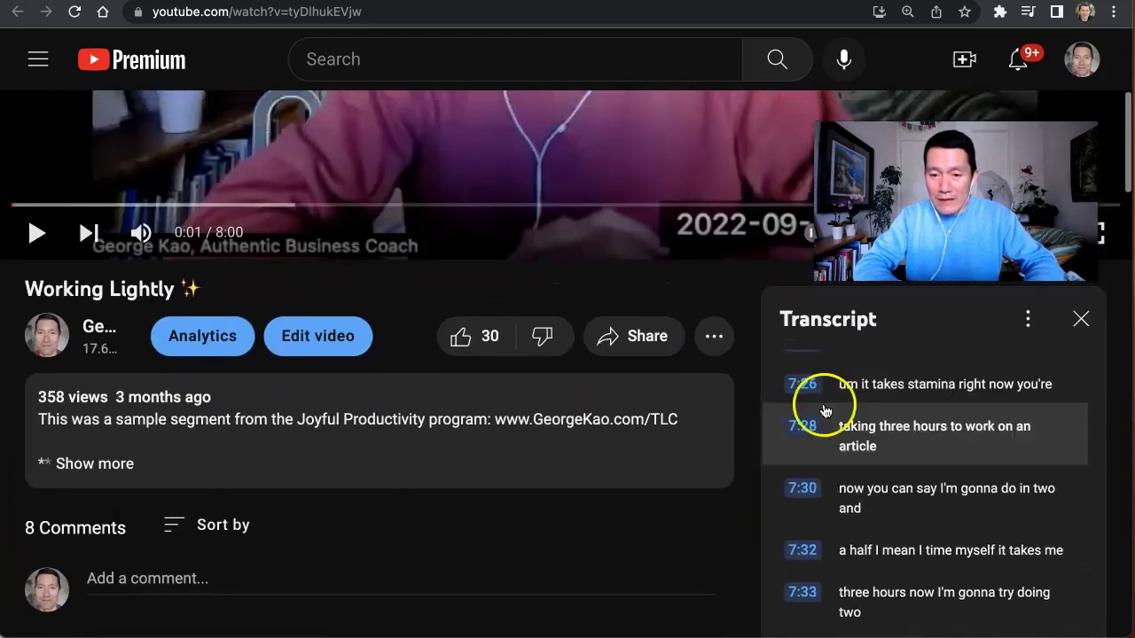
Step: Select the entire transcript text, from the 7:57 line back to 0:00
scroll(873, 394, "up", 2)
scroll(873, 397, "up", 3)
scroll(873, 397, "up", 10)
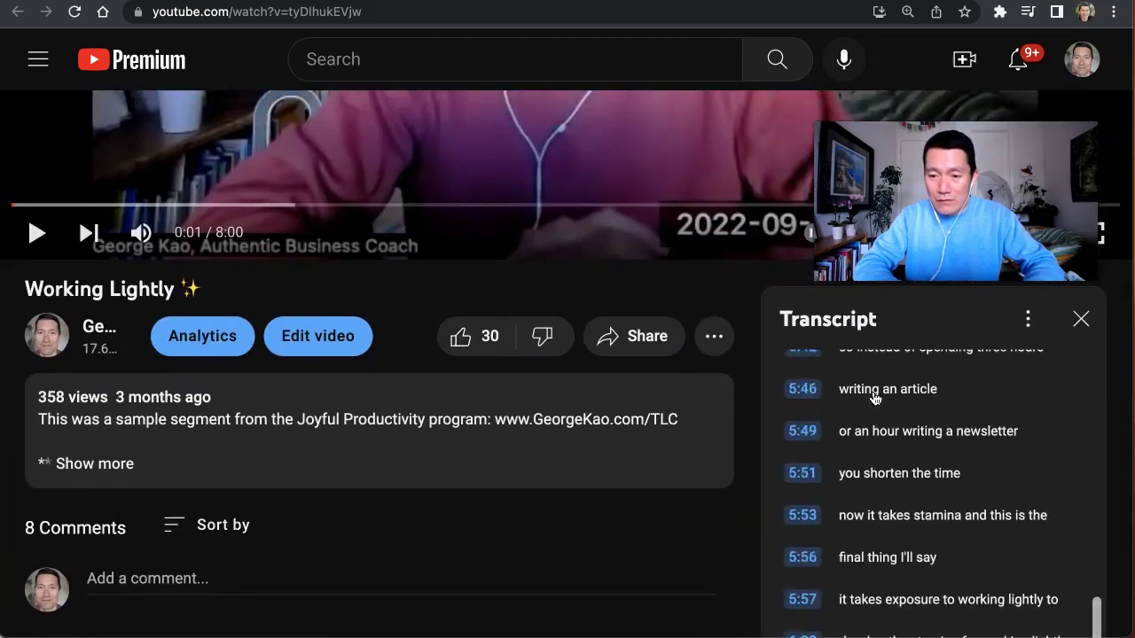
scroll(874, 397, "up", 10)
scroll(873, 397, "down", 1)
scroll(873, 397, "down", 15)
scroll(874, 397, "down", 2)
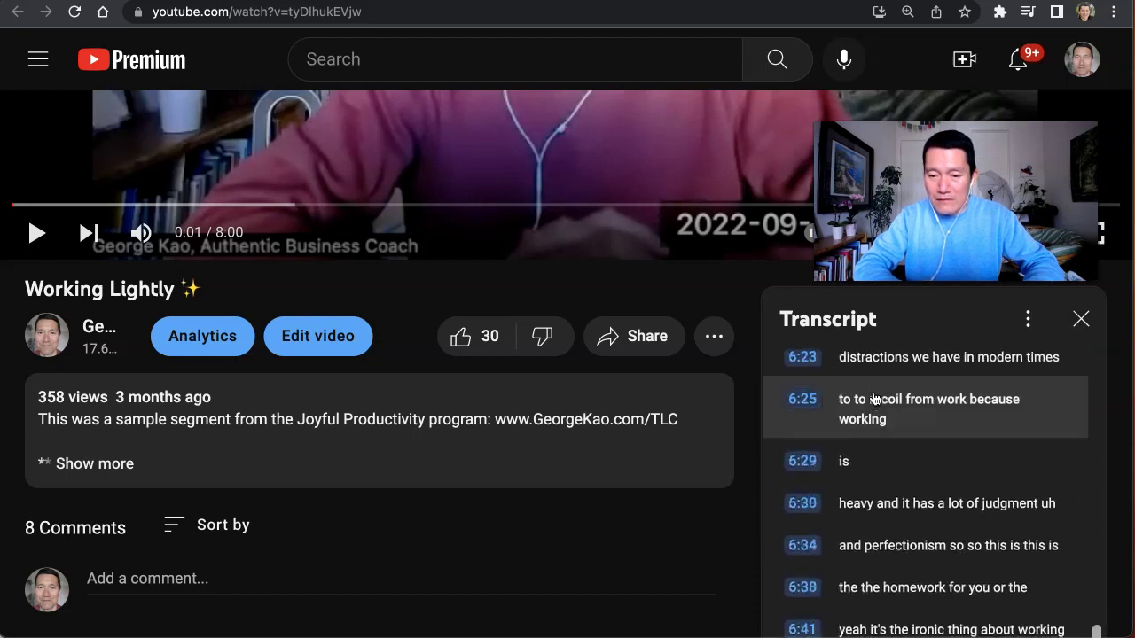
scroll(874, 398, "down", 5)
scroll(873, 397, "down", 3)
scroll(873, 398, "down", 2)
scroll(873, 397, "down", 3)
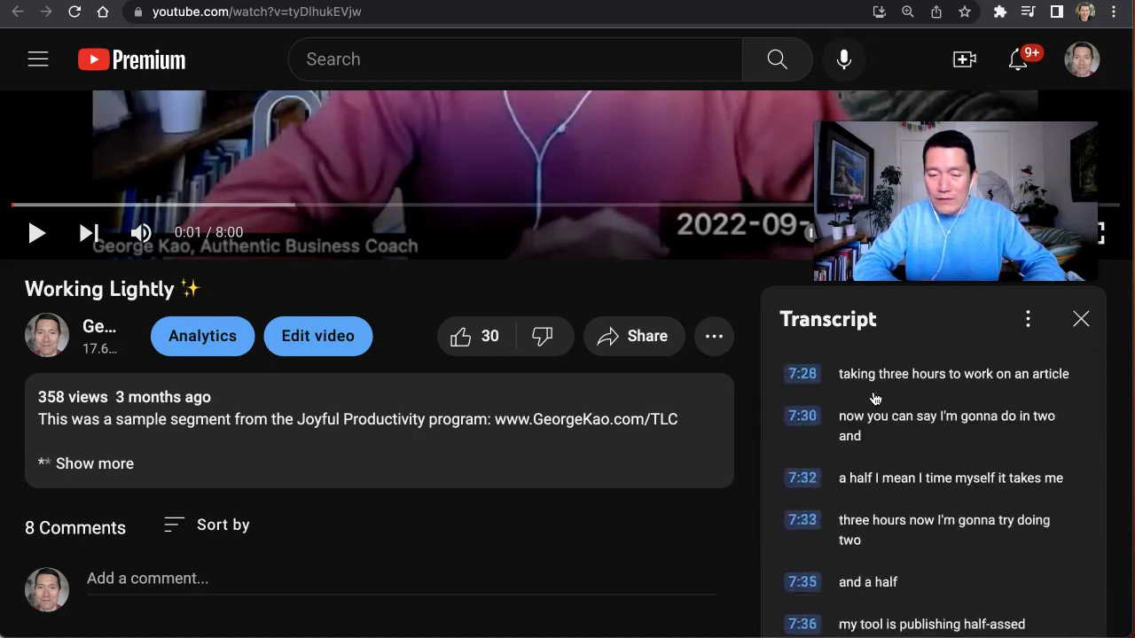
scroll(874, 397, "down", 2)
scroll(874, 398, "down", 5)
scroll(873, 397, "down", 1)
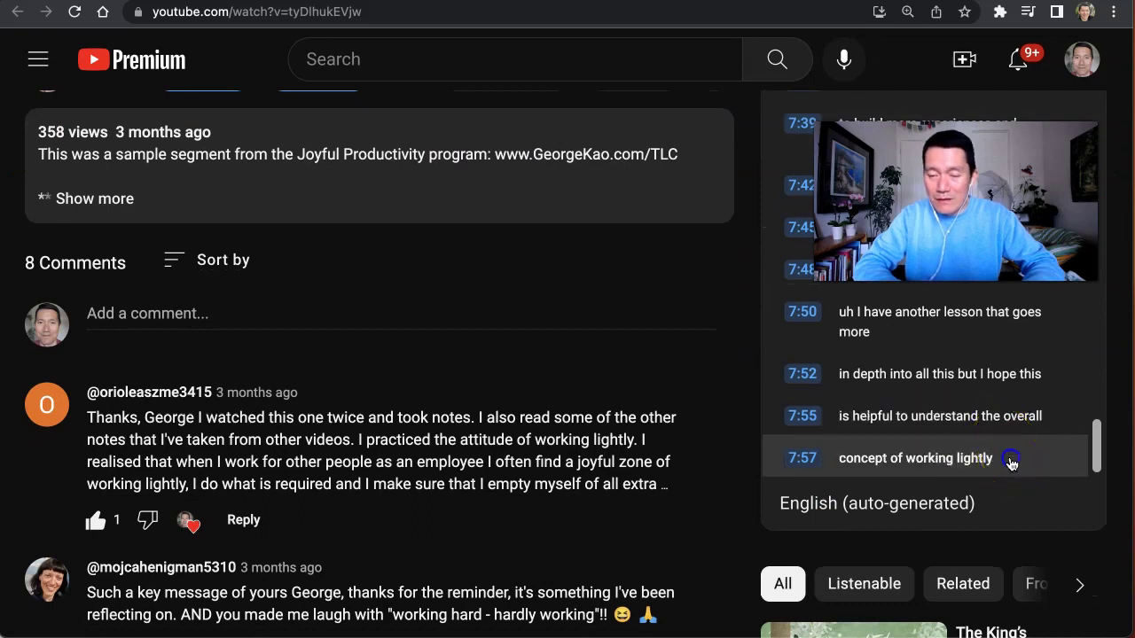
scroll(881, 413, "up", 2)
scroll(880, 413, "up", 3)
scroll(881, 413, "up", 4)
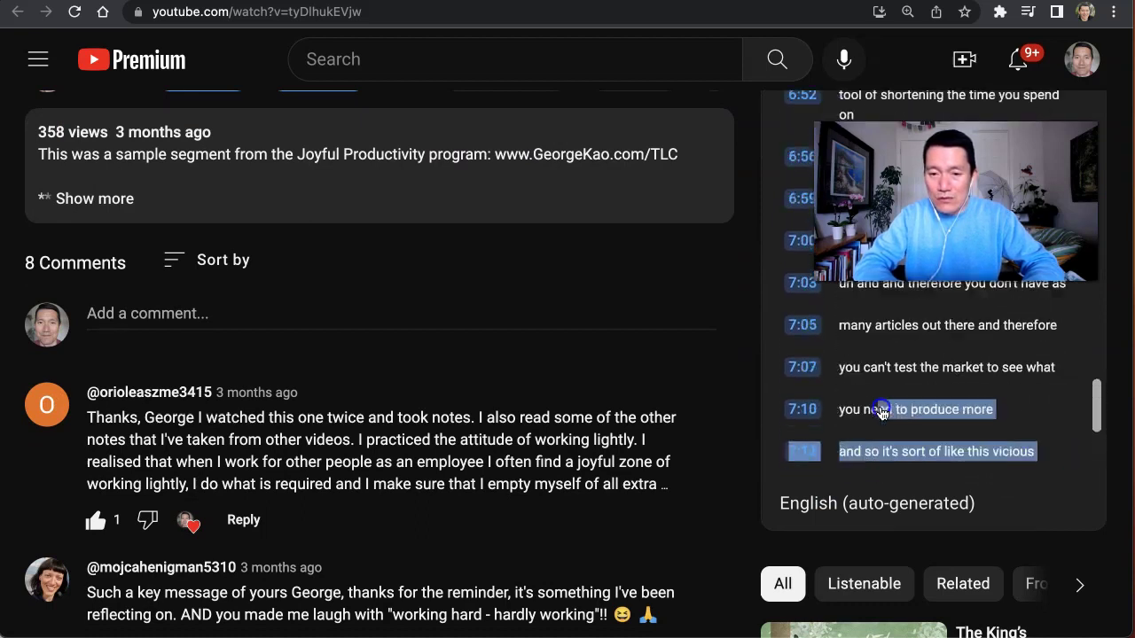
scroll(880, 413, "up", 6)
scroll(881, 414, "up", 5)
scroll(880, 413, "up", 5)
scroll(880, 414, "up", 5)
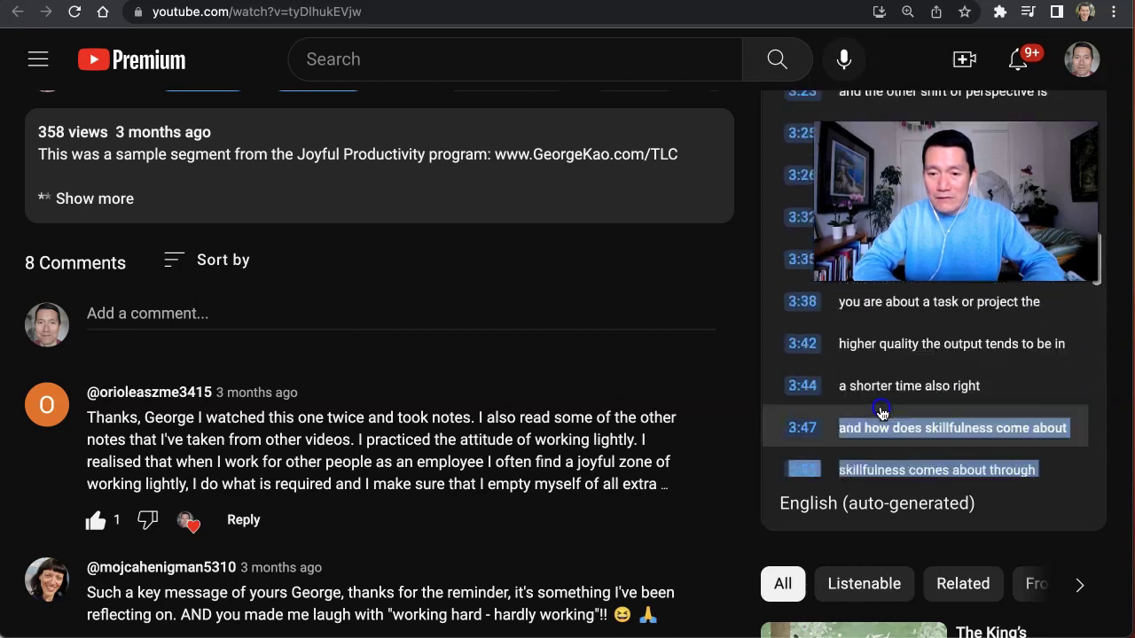
scroll(881, 413, "up", 5)
scroll(881, 413, "up", 3)
scroll(881, 413, "up", 5)
scroll(881, 413, "up", 4)
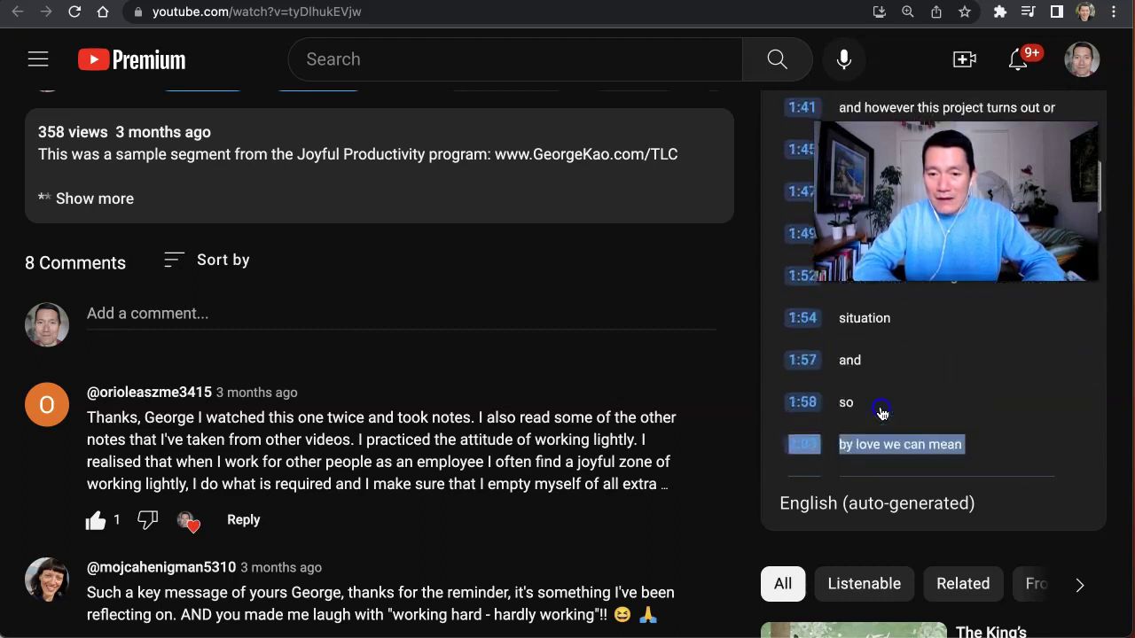
scroll(880, 413, "up", 3)
scroll(881, 414, "up", 3)
scroll(880, 413, "up", 5)
scroll(881, 414, "up", 3)
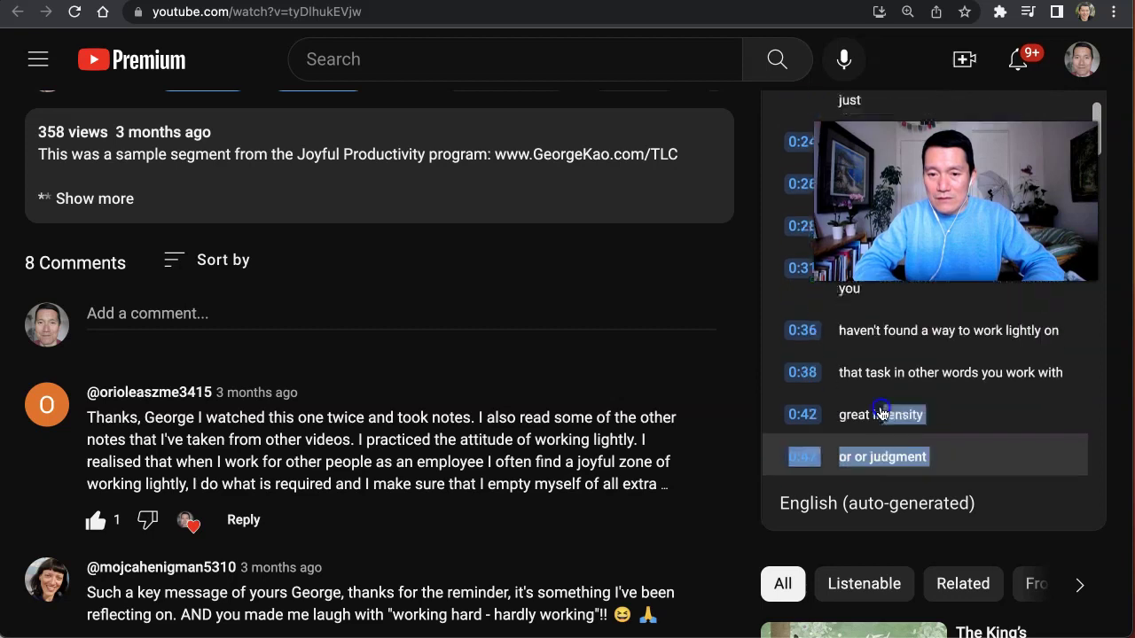
scroll(881, 414, "up", 3)
scroll(881, 414, "up", 3)
scroll(811, 413, "up", 3)
scroll(810, 408, "up", 2)
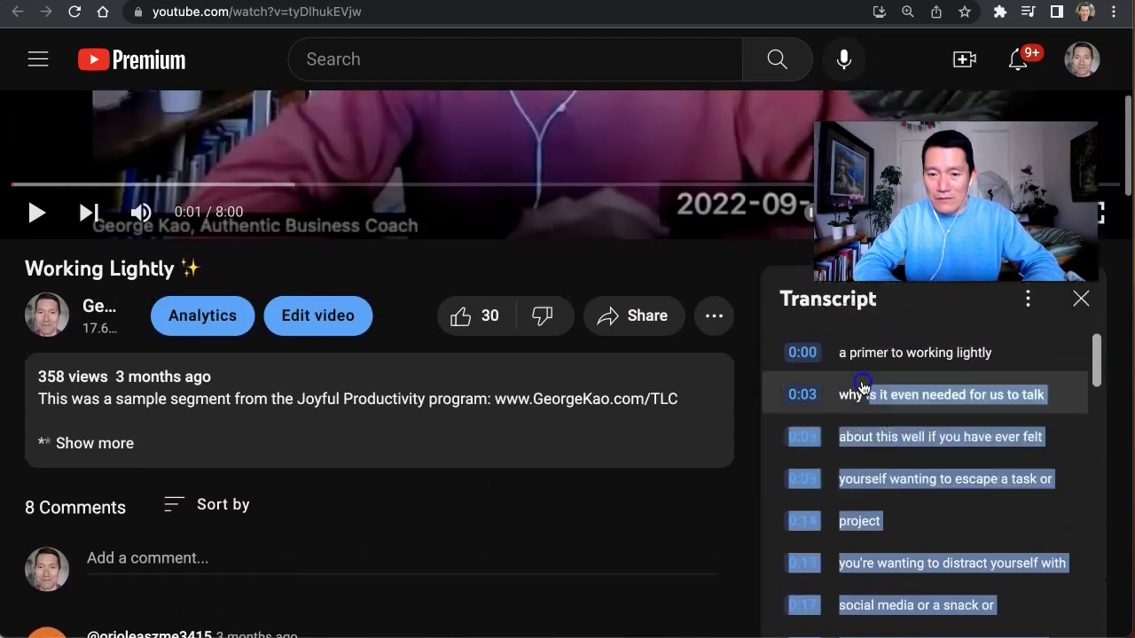
left_click_drag(816, 393, 841, 366)
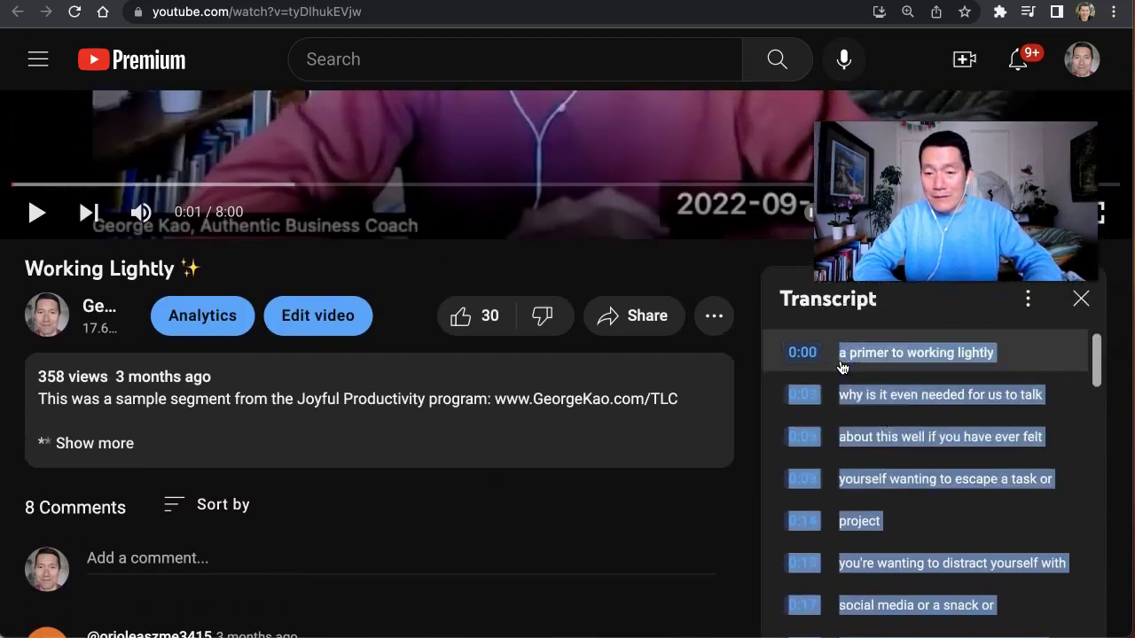
Step: Reach ChatGPT in a new tab via a Google search for chatgpt and OpenAI's announcement page
key("super+t")
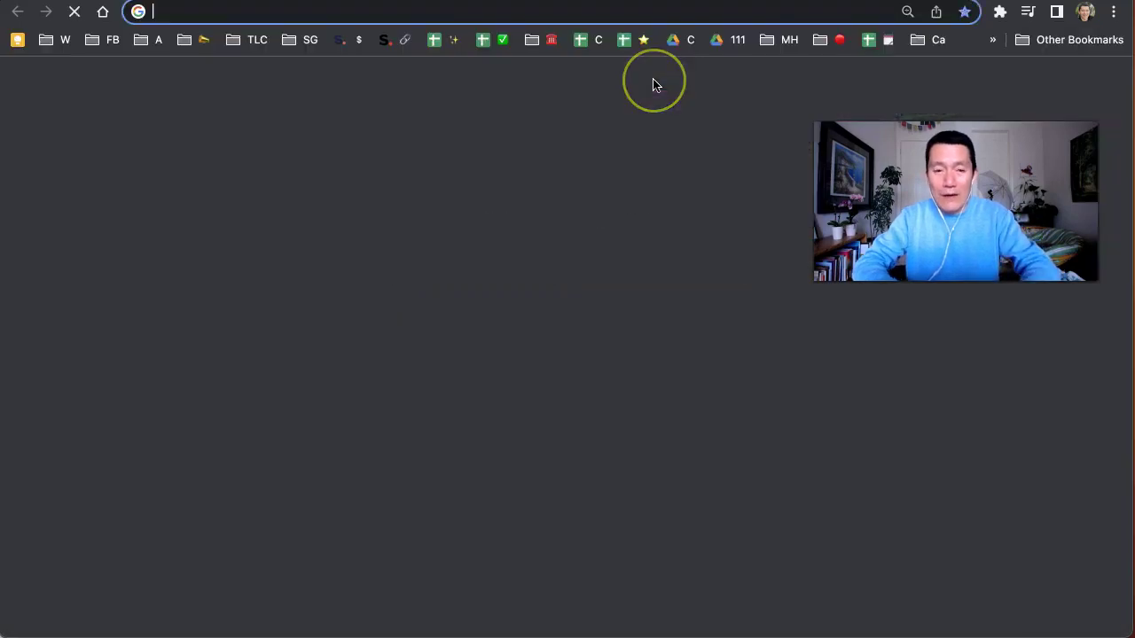
type("chatg")
key("Return")
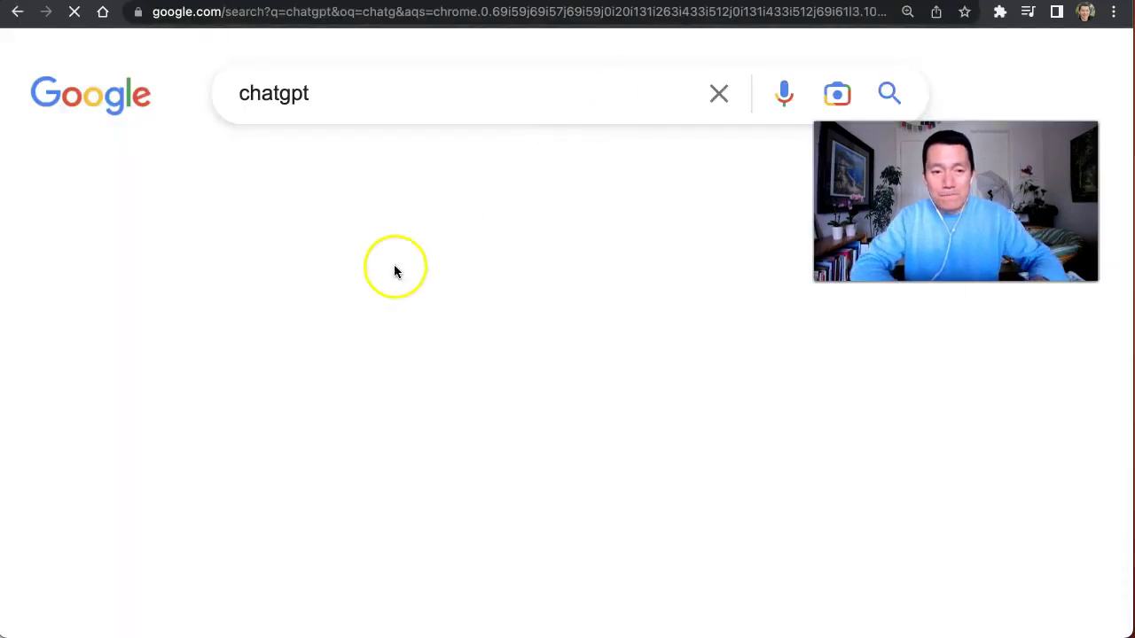
left_click(147, 324)
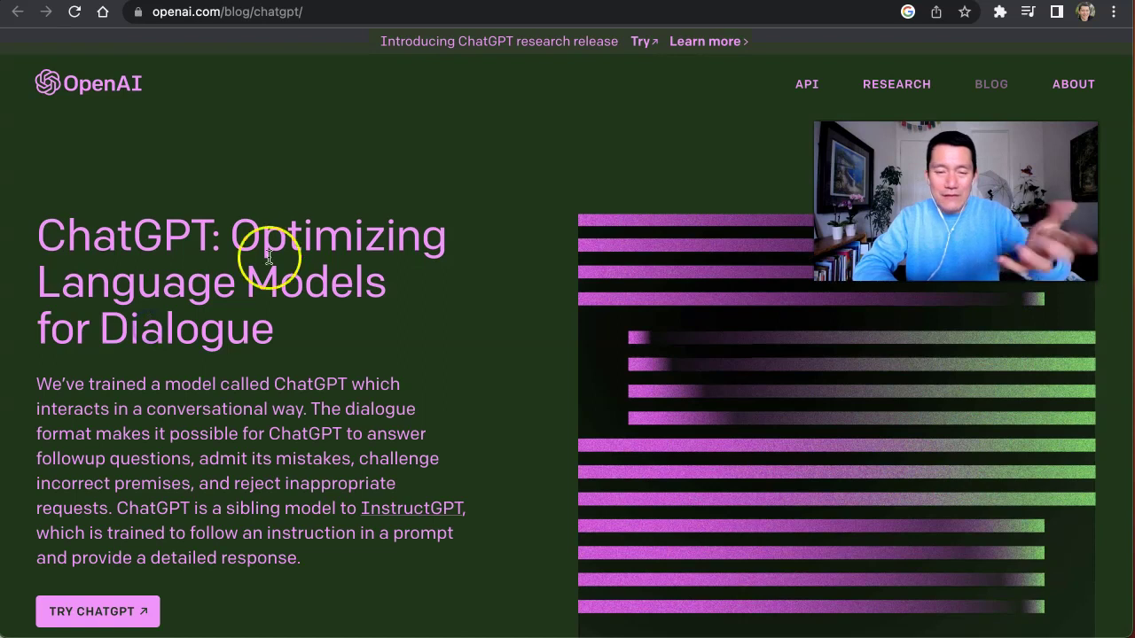
scroll(303, 260, "down", 2)
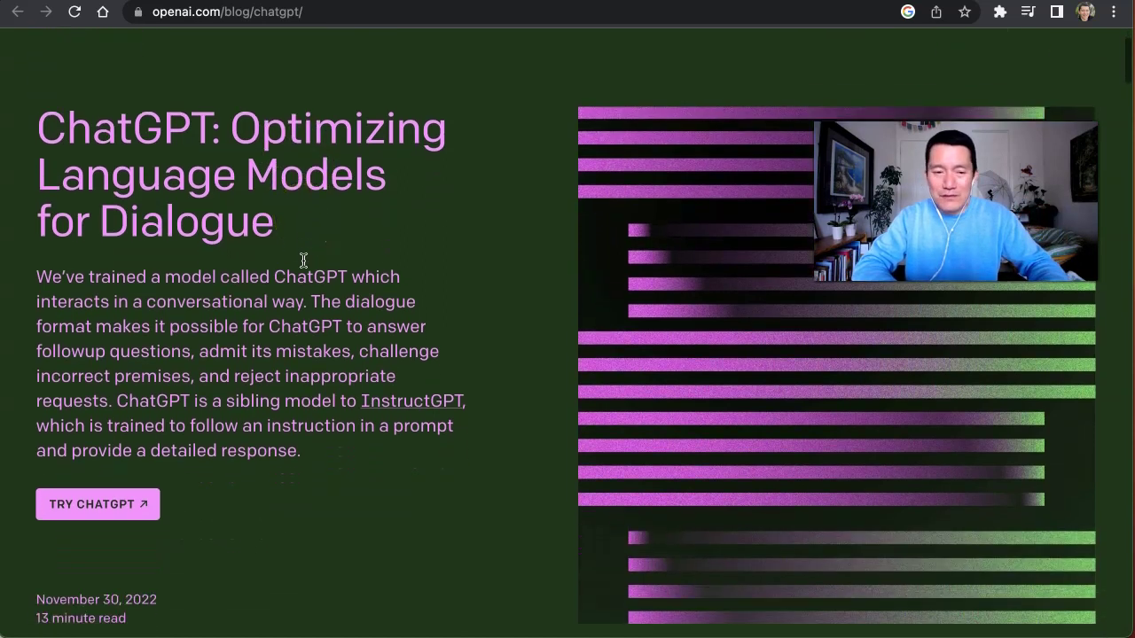
scroll(303, 260, "down", 1)
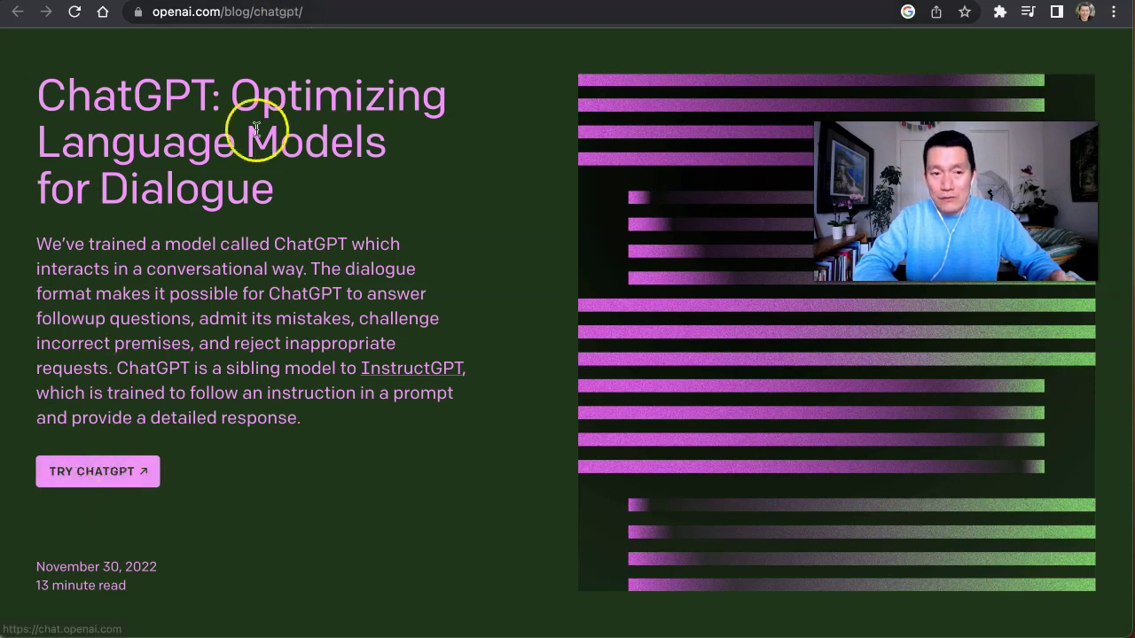
left_click(92, 471)
type("Please turn the following transcript into a well-written blog post that contains at least 500 words")
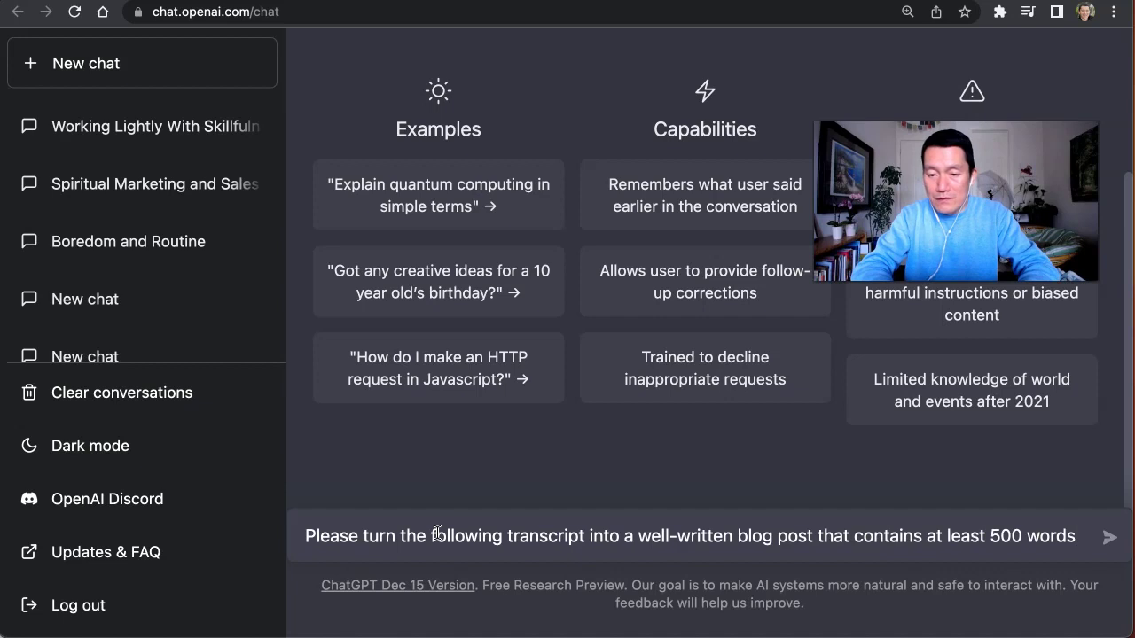
Step: Send the request for a well-written blog post of at least 500 words from a transcript
type(". Thank you.")
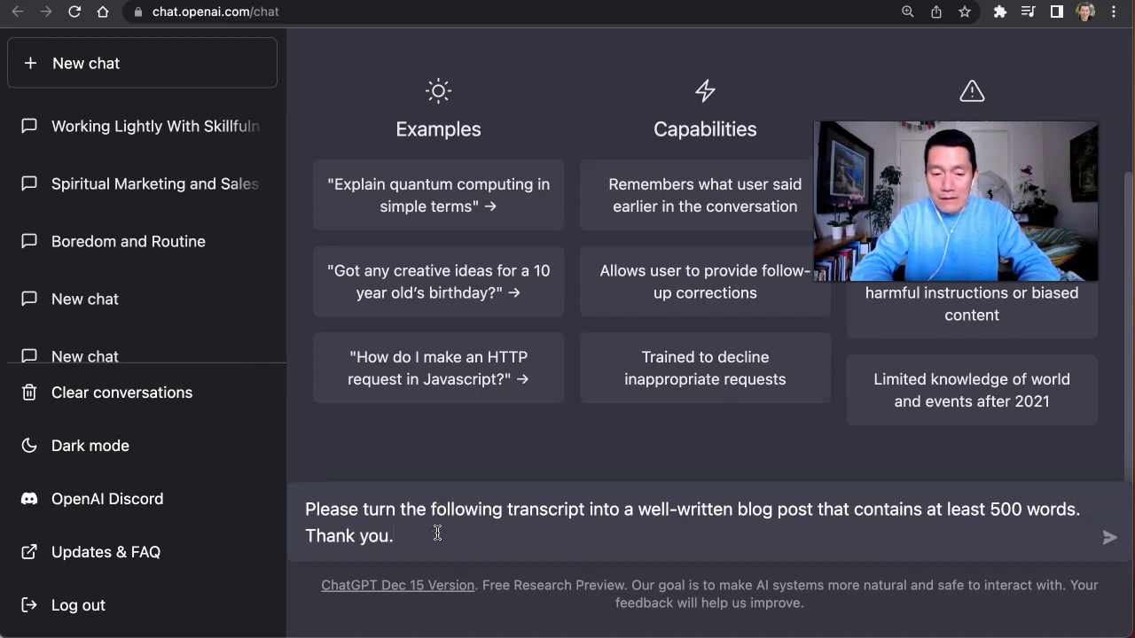
key("shift+Return")
key("shift+Return")
key("BackSpace")
key("BackSpace")
key("Return")
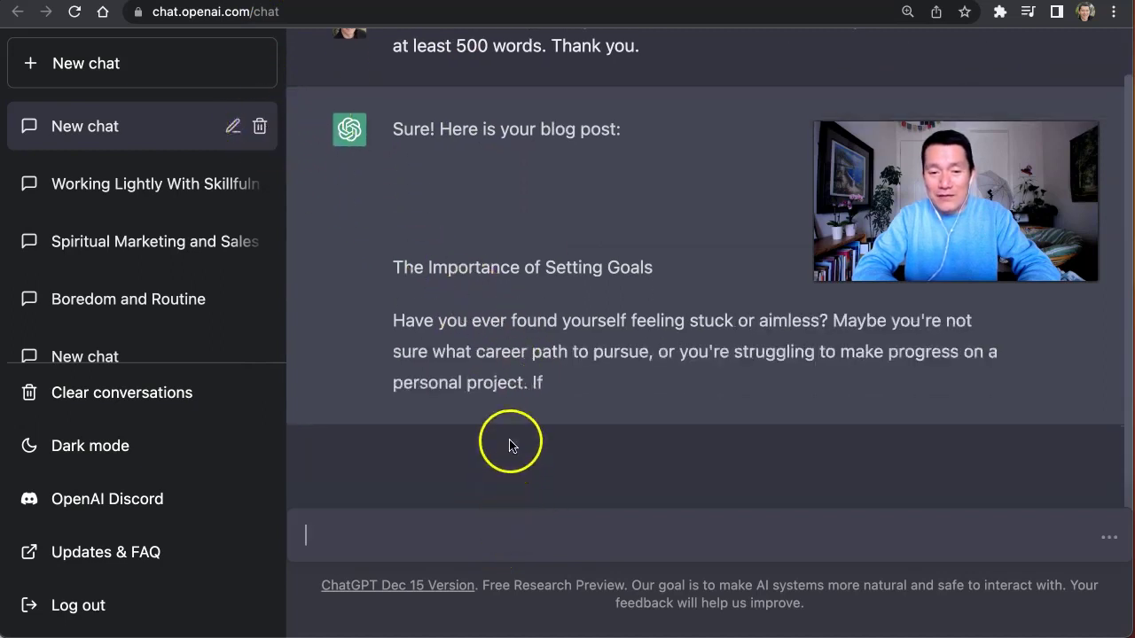
Step: Delete the off-target conversation and start a new chat
left_click(259, 126)
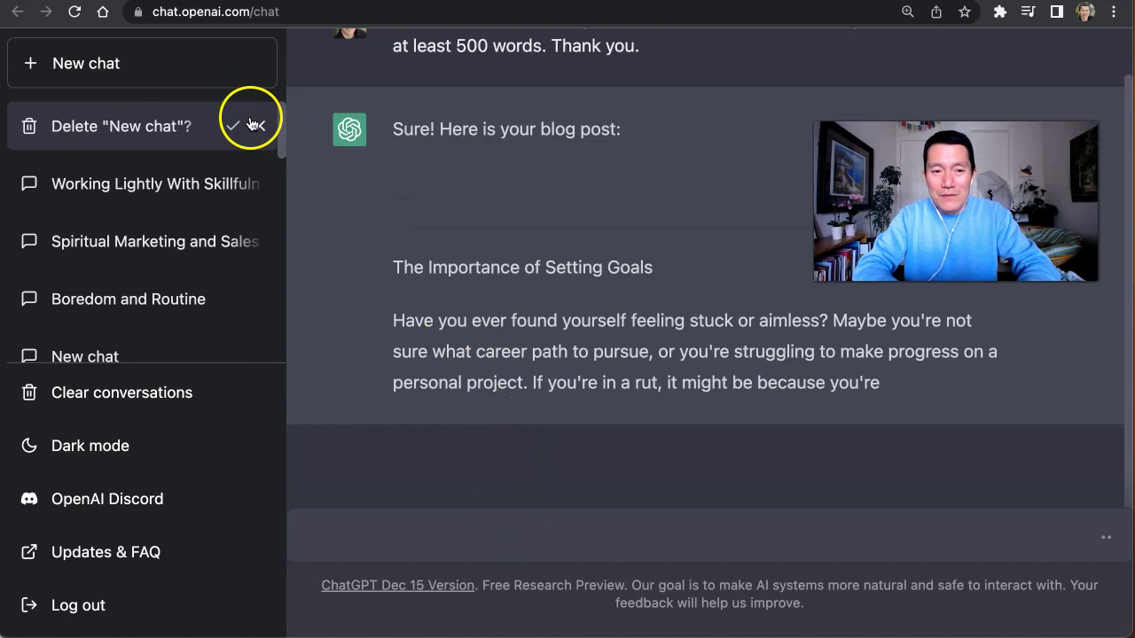
left_click(234, 125)
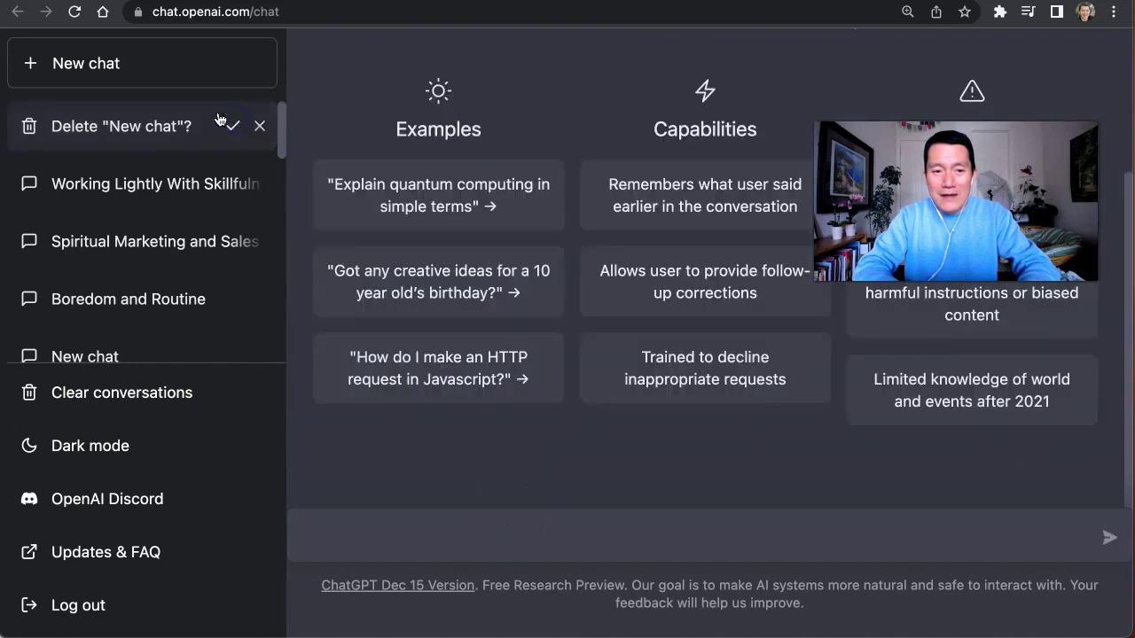
left_click(172, 70)
Step: Type a request for a first-person essay of at least 500 words from a transcript
left_click(499, 527)
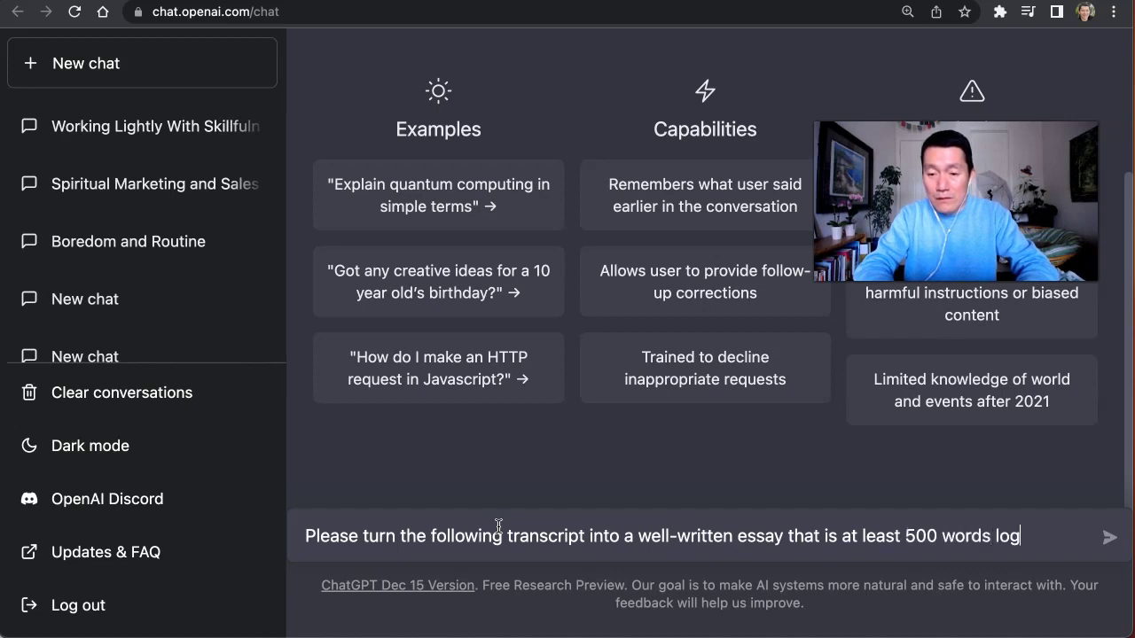
type("the first person voice. Thank you.")
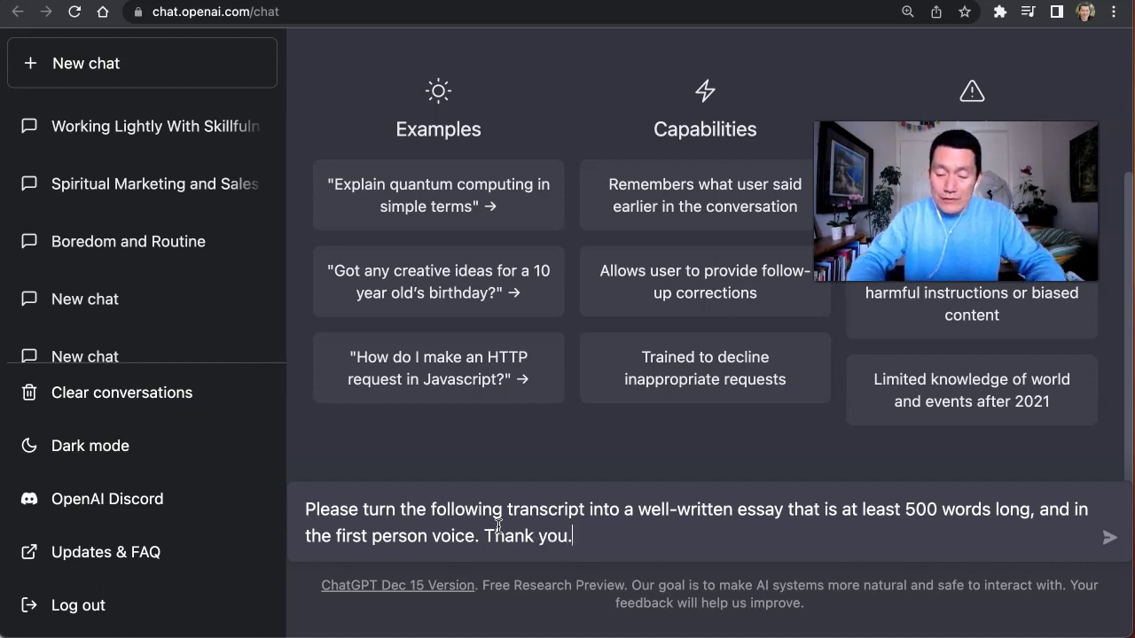
key("shift+Return")
key("shift+Return")
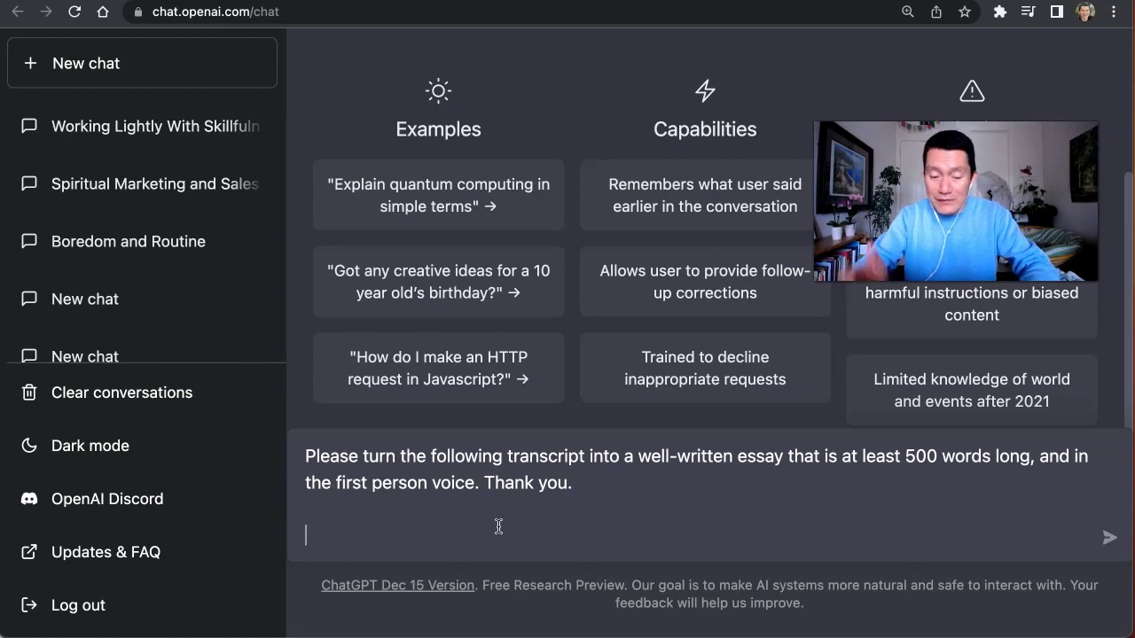
Step: Paste the copied Working Lightly transcript into the prompt and send it for the essay
key("ctrl+v")
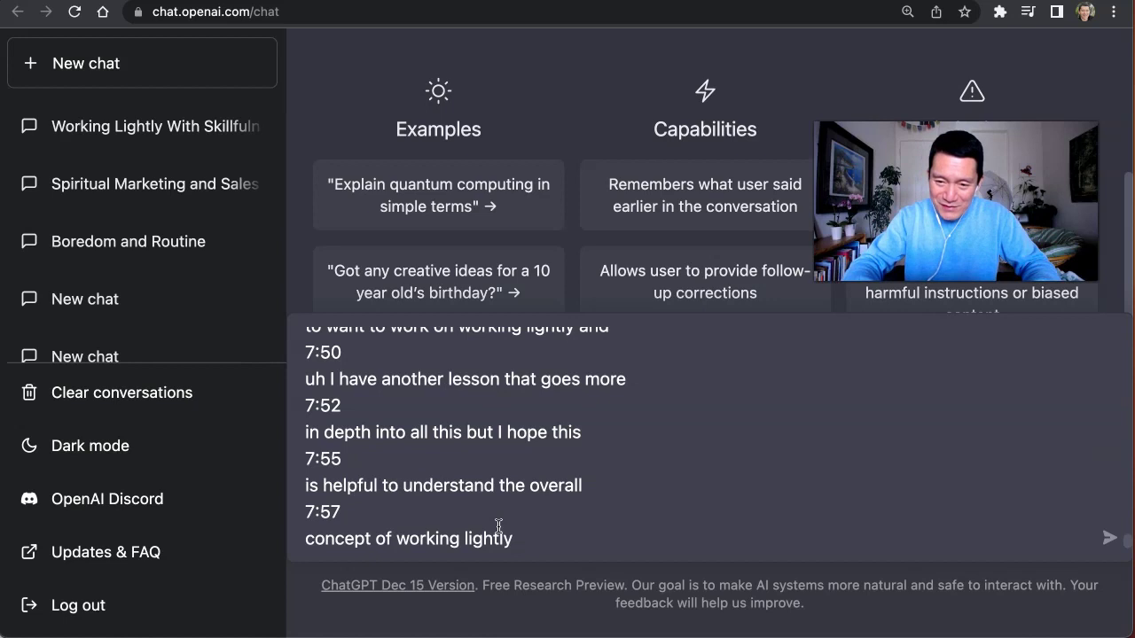
key("Return")
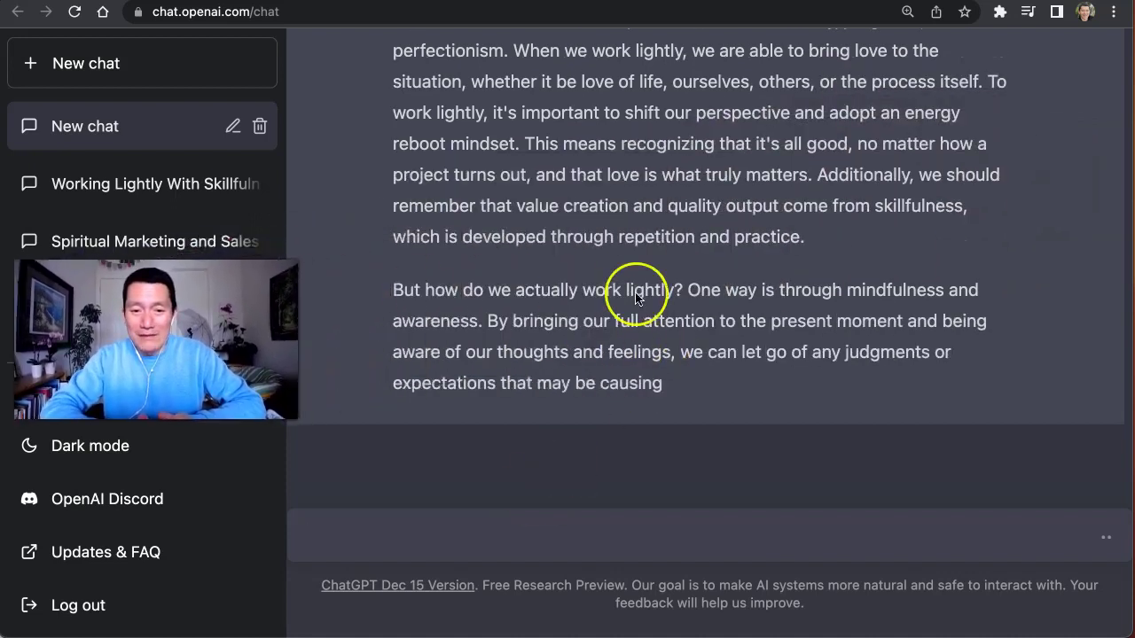
scroll(635, 297, "up", 2)
scroll(635, 298, "up", 2)
scroll(635, 298, "down", 2)
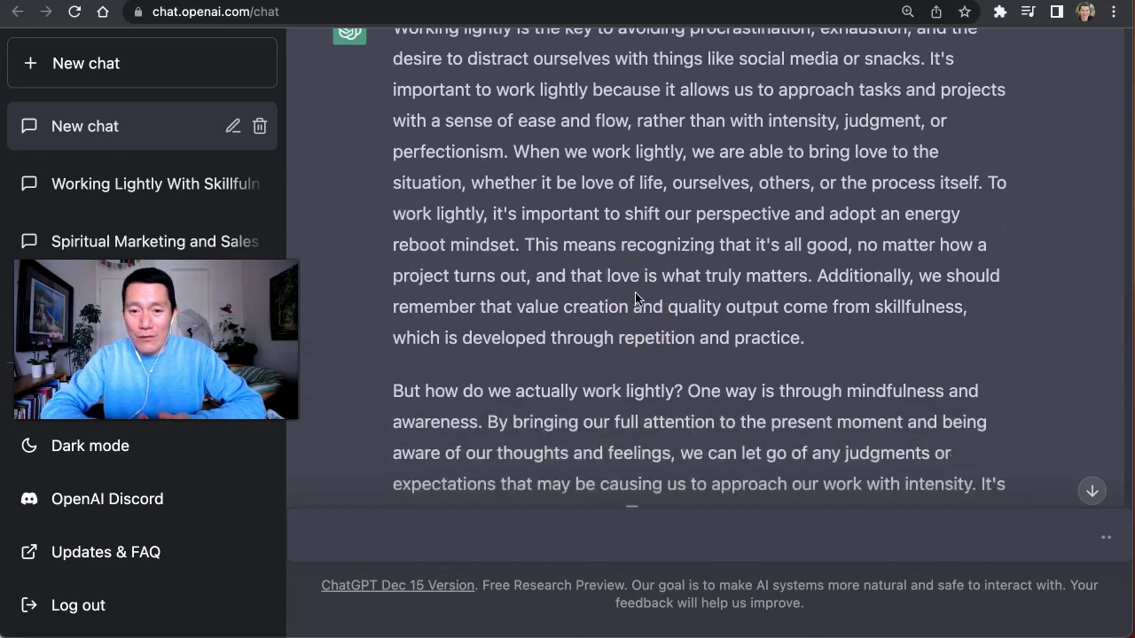
scroll(635, 298, "down", 3)
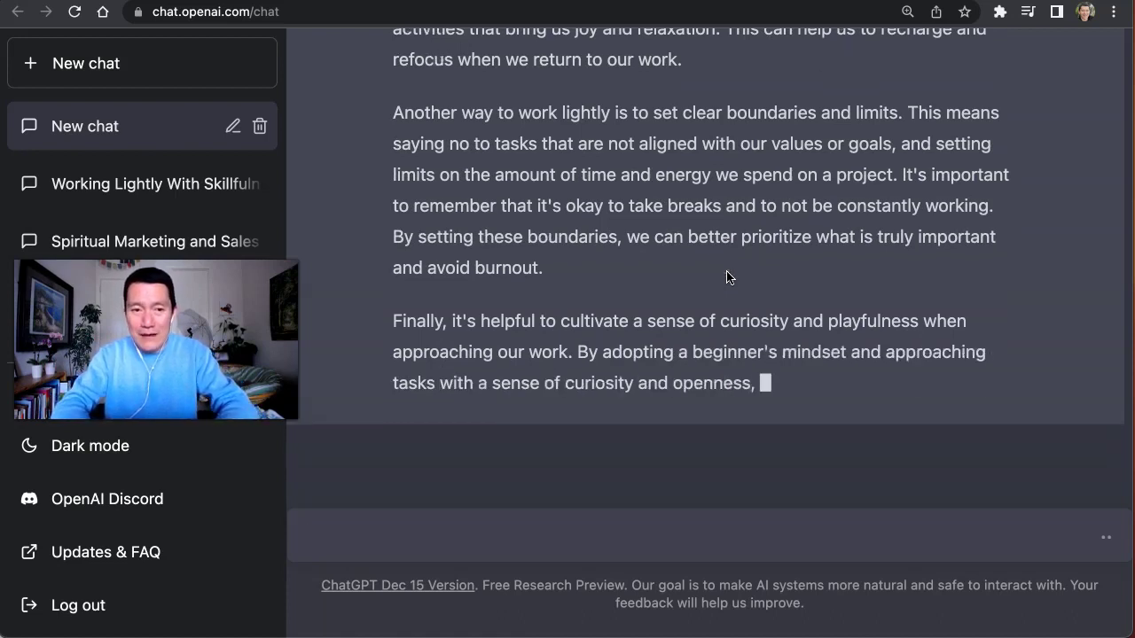
Step: Load wordcounter.net in a new tab and select ChatGPT's full working-lightly essay reply
key("ctrl+t")
type("wo")
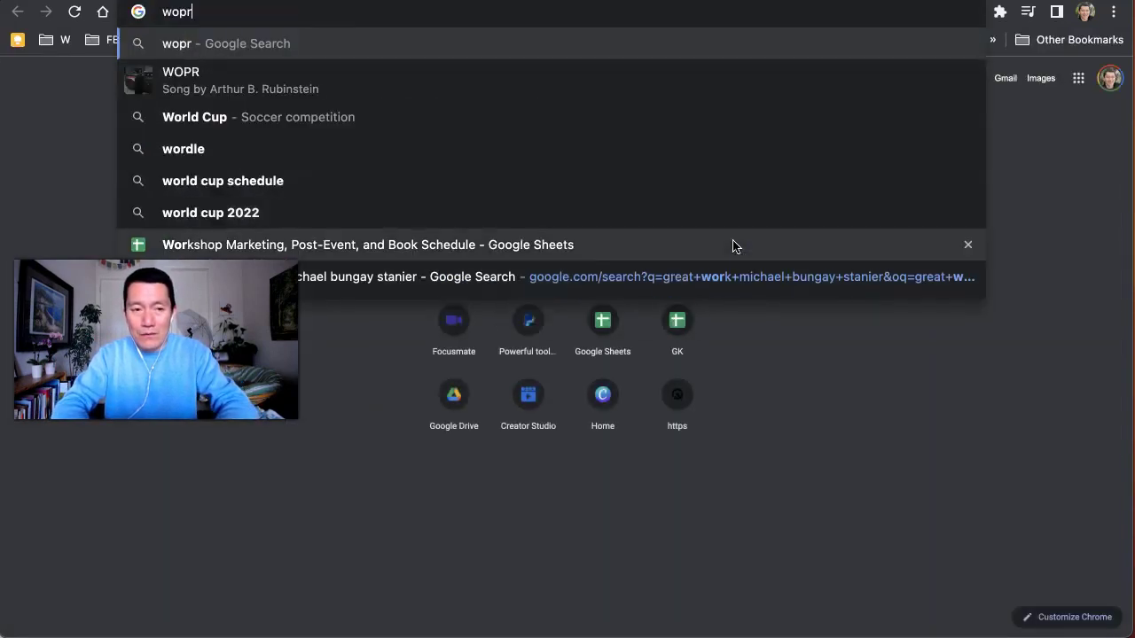
type("rd")
key("Return")
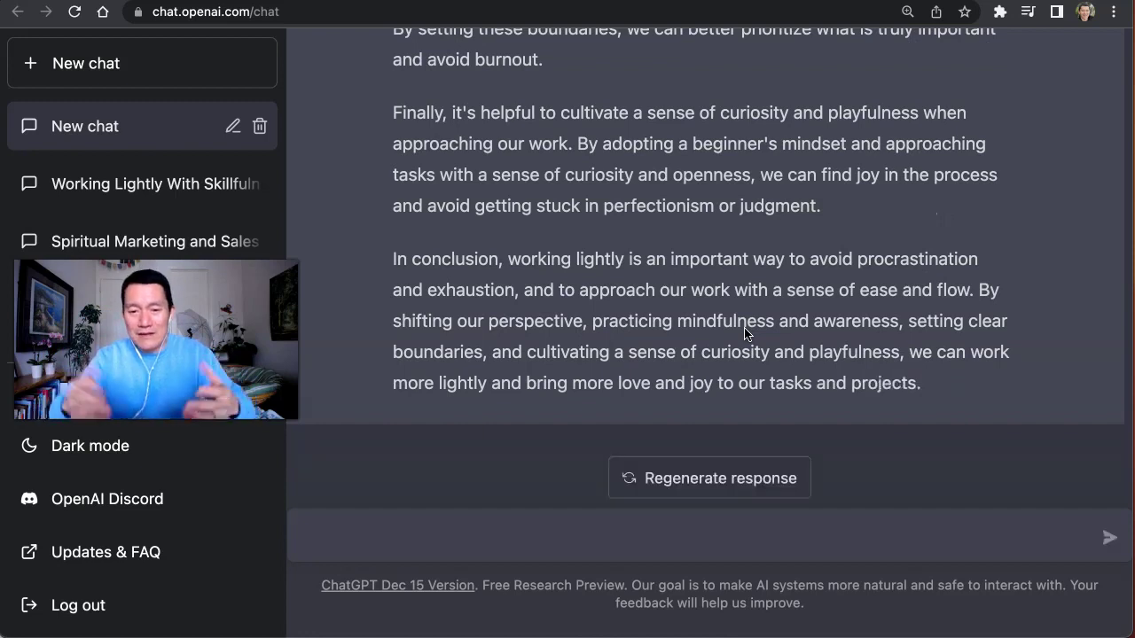
mouse_move(914, 371)
left_mouse_down()
mouse_move(548, 238)
mouse_move(389, 233)
left_mouse_up()
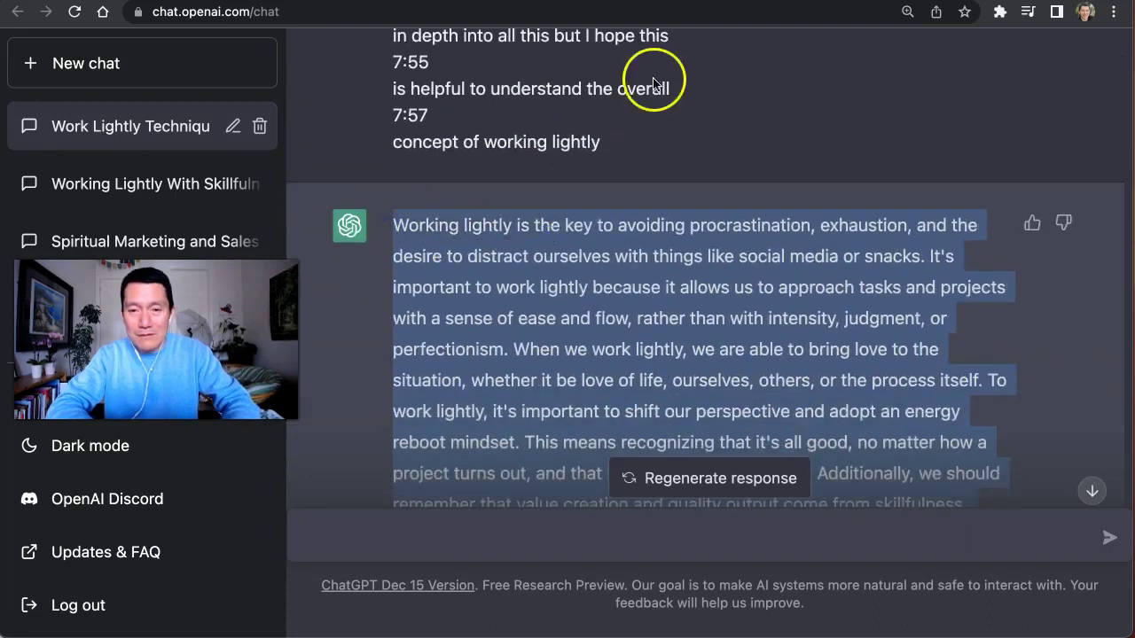
key("ctrl+Tab")
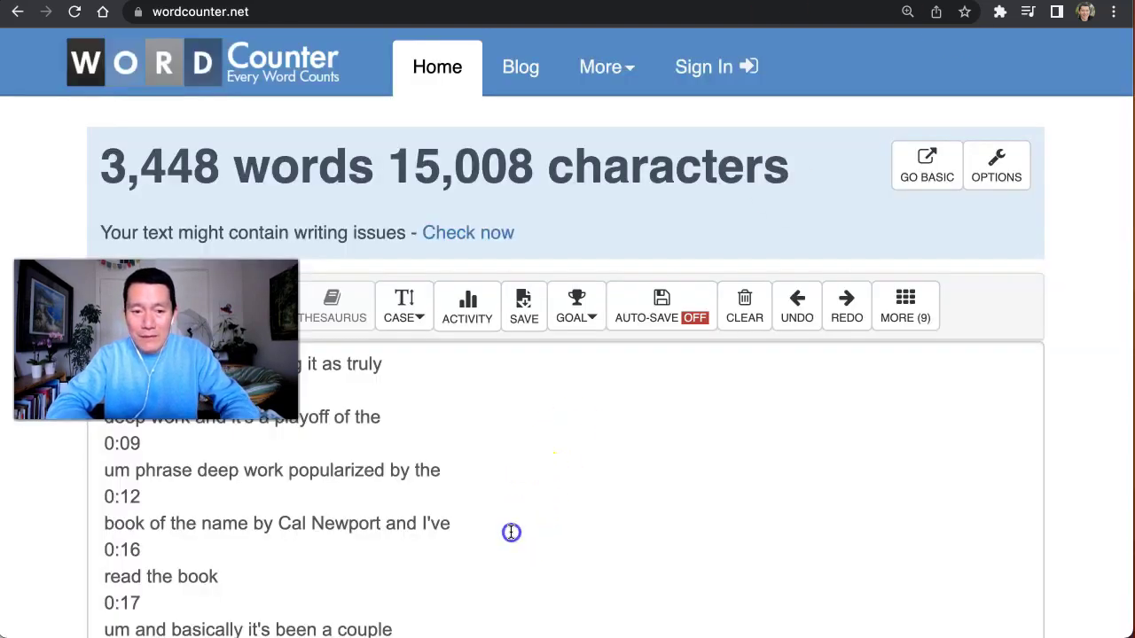
Step: Try clearing the old transcript text from the WordCounter editor
left_click(412, 471)
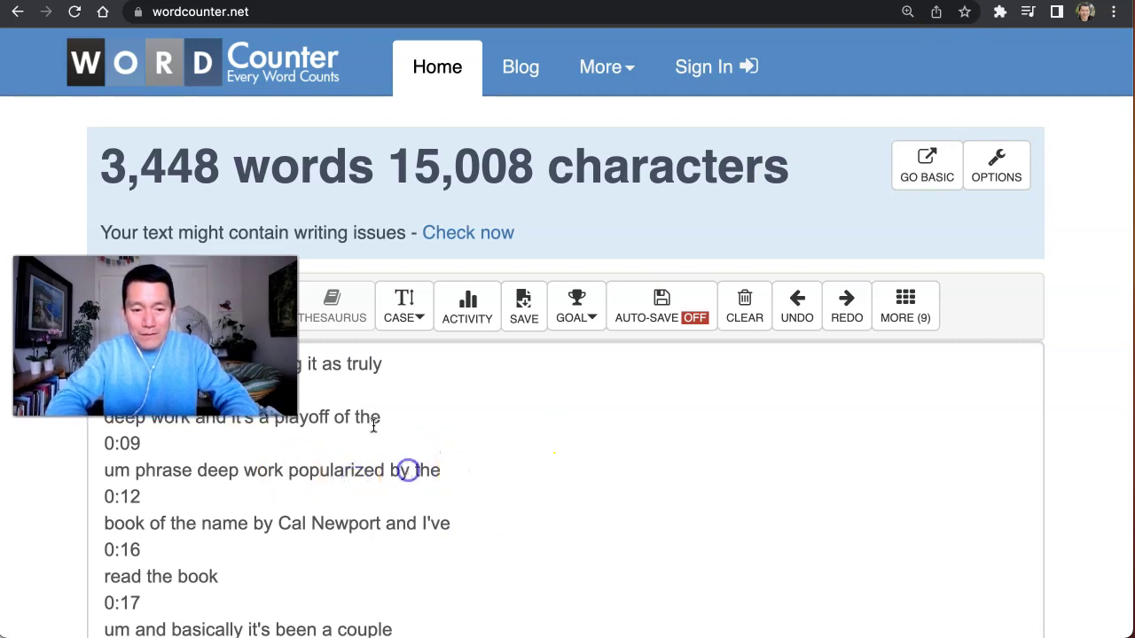
key("BackSpace")
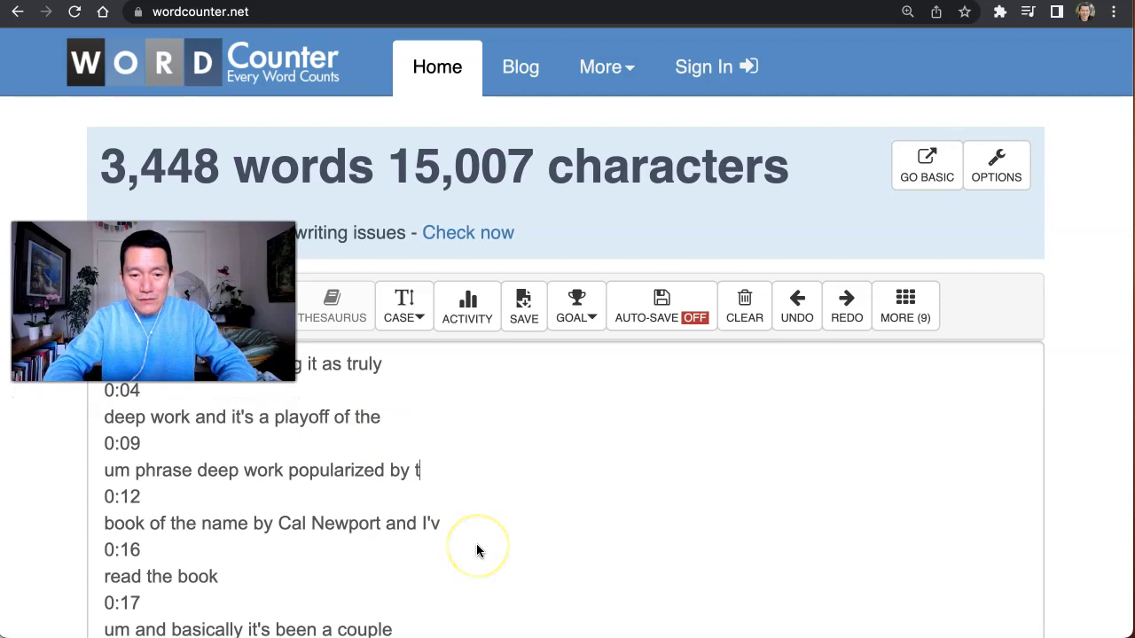
left_click(474, 458)
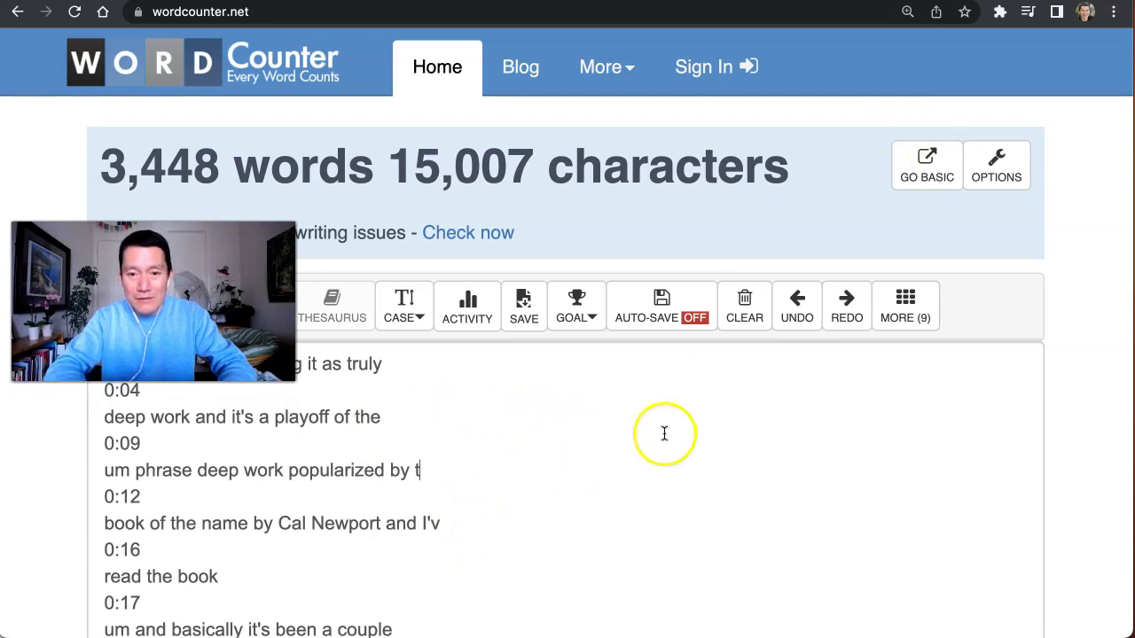
Step: Paste the essay into WordCounter in a new private window, where it counts 397 words
key("super+shift+n")
type("word")
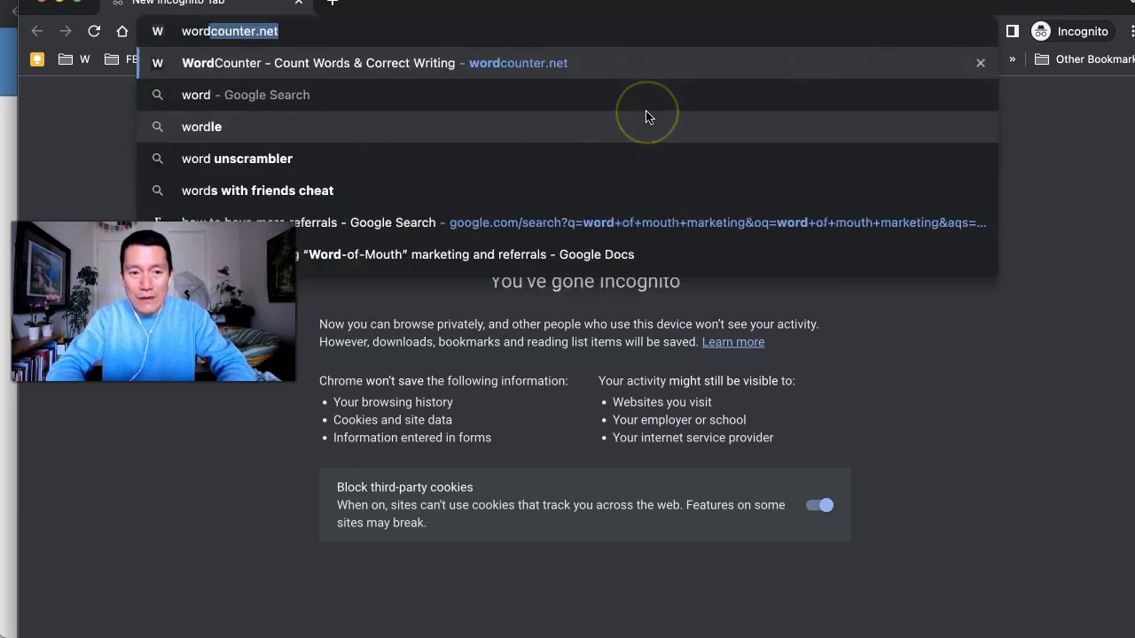
key("Return")
left_click(616, 473)
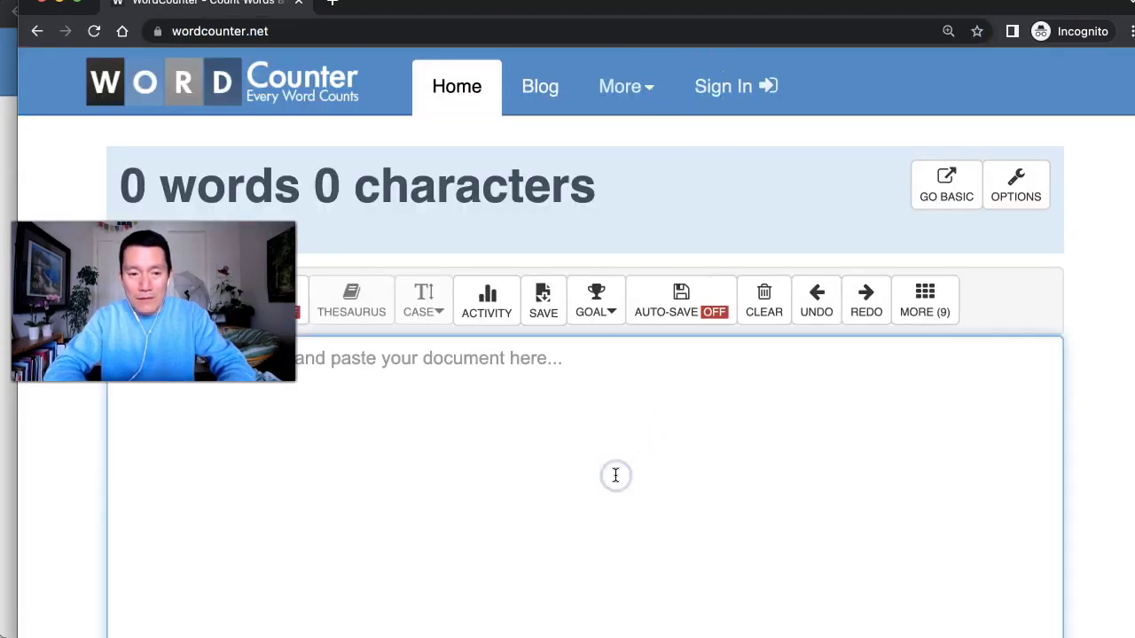
key("ctrl+v")
scroll(616, 475, "up", 2)
scroll(615, 475, "up", 5)
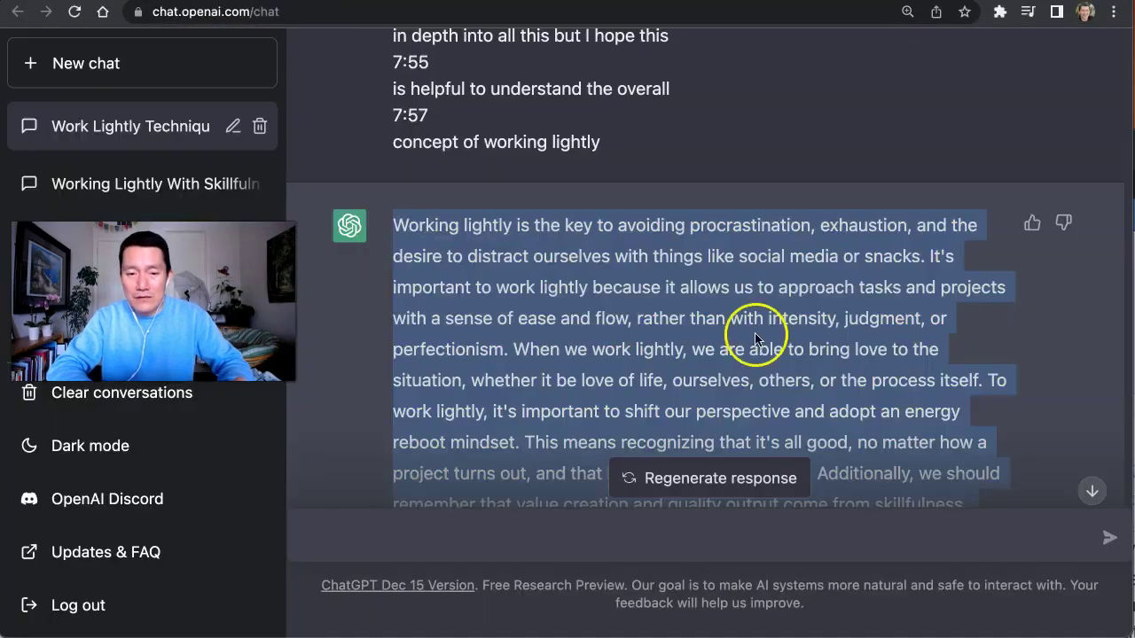
Step: Ask ChatGPT to expand the essay with additional ideas to at least 500 words
scroll(540, 380, "down", 10)
left_click(512, 540)
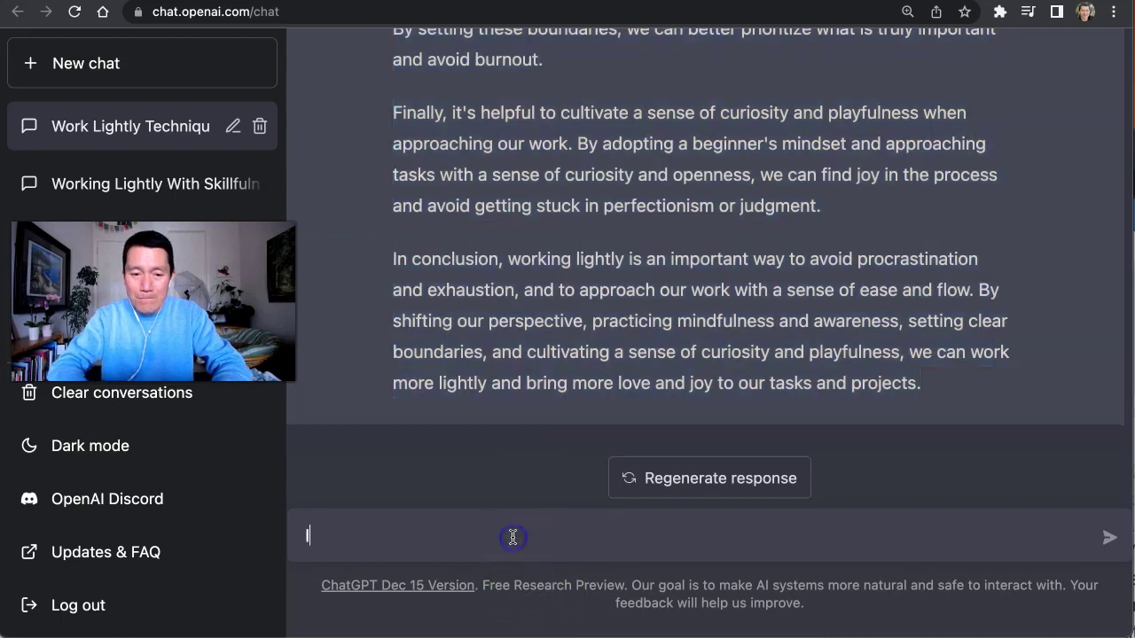
type("I not")
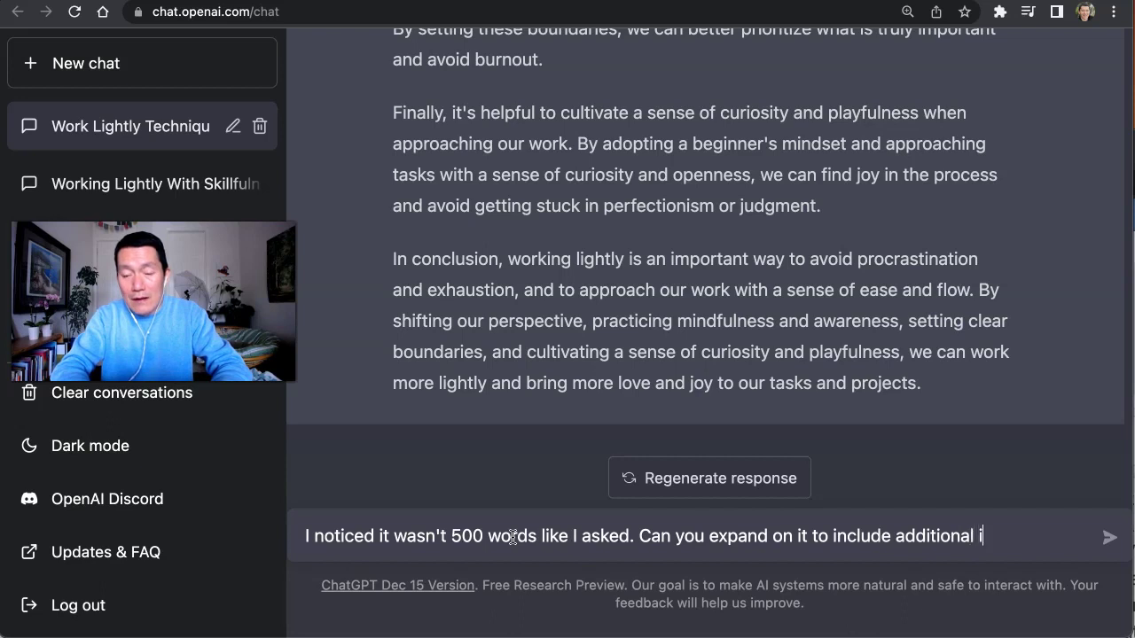
type("ake")
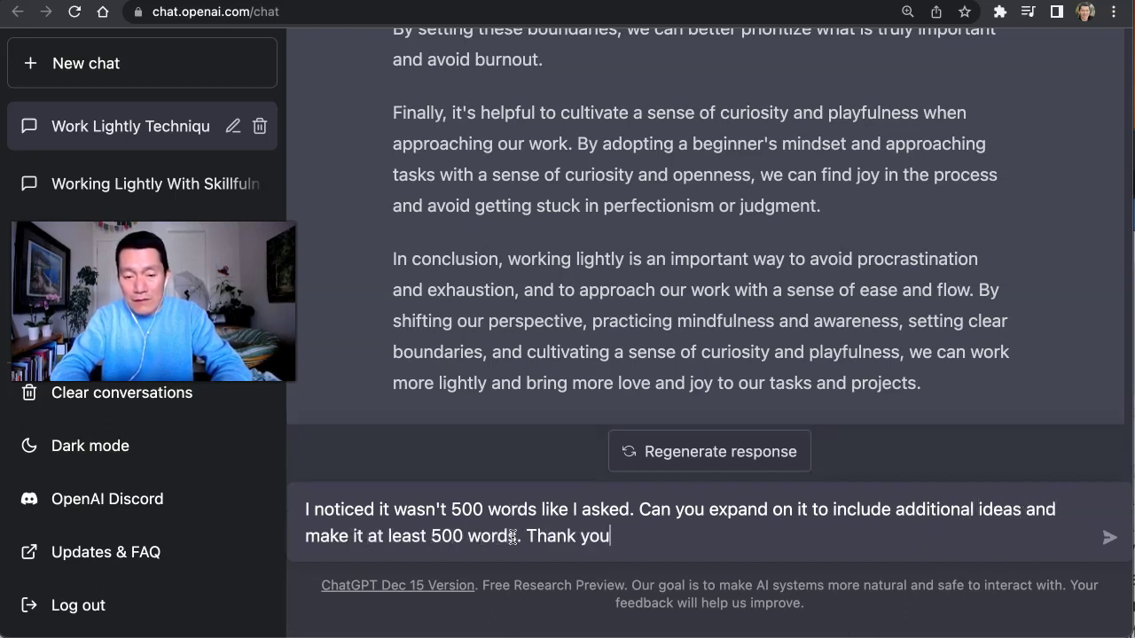
key("Return")
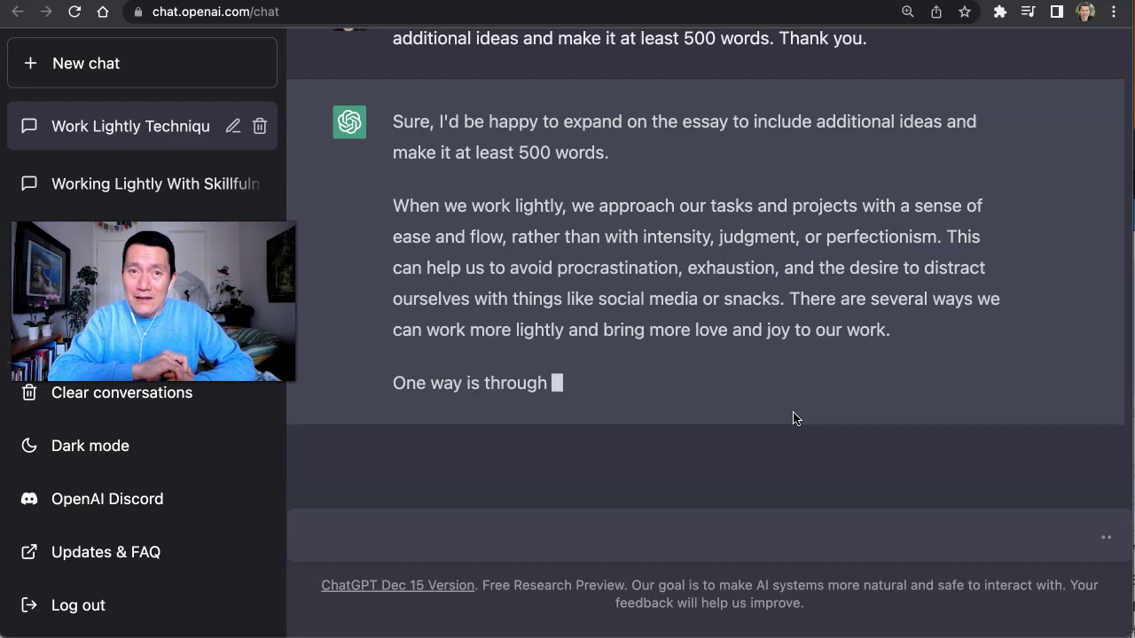
Step: Draft a request to rewrite the original transcript as paragraphs in the speaker's own voice
type("No")
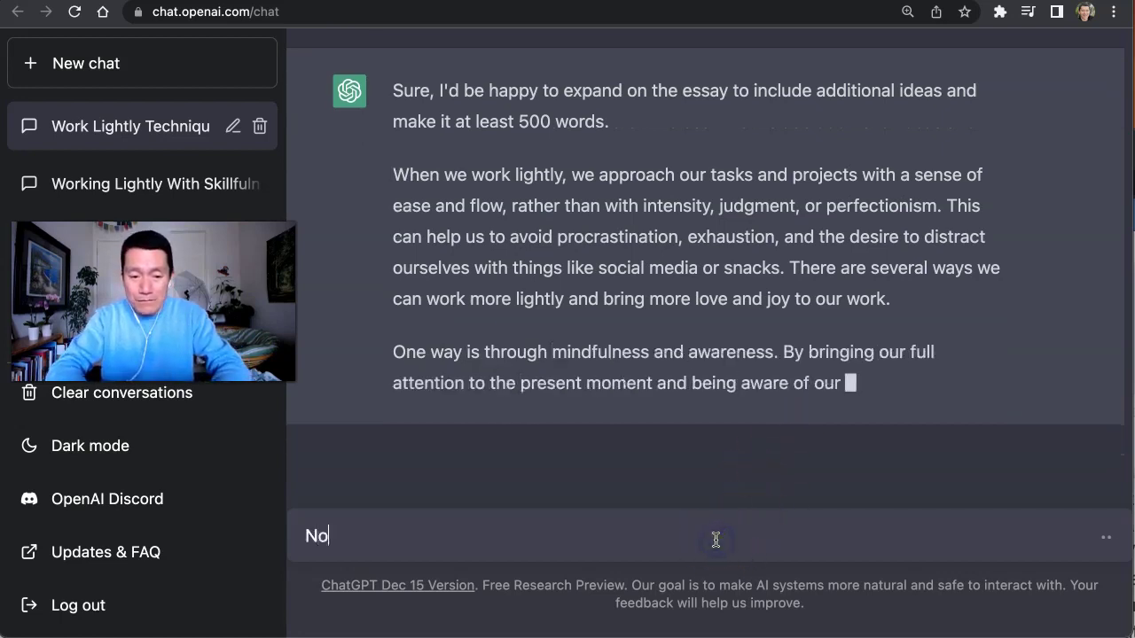
type("w please turn the orign")
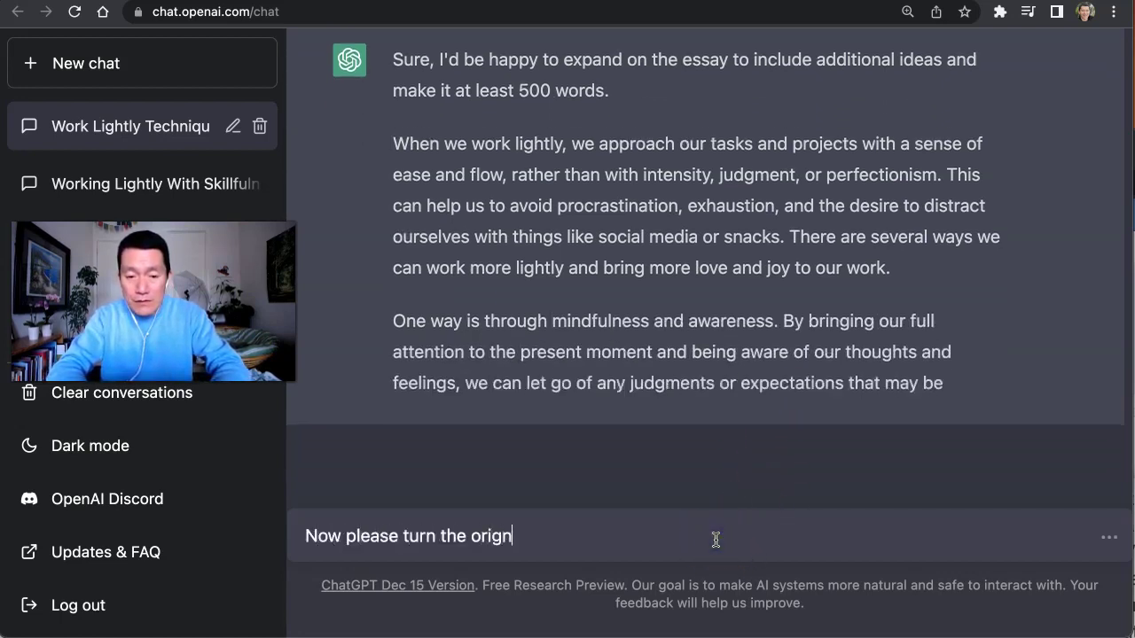
key("BackSpace")
type("ideo")
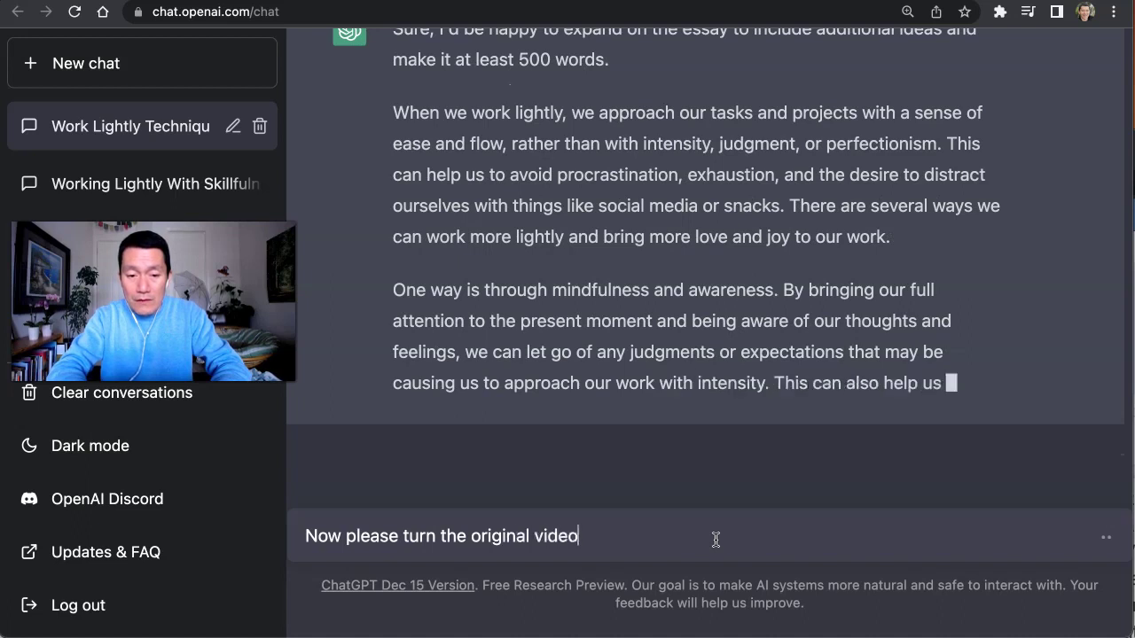
type(" transcript")
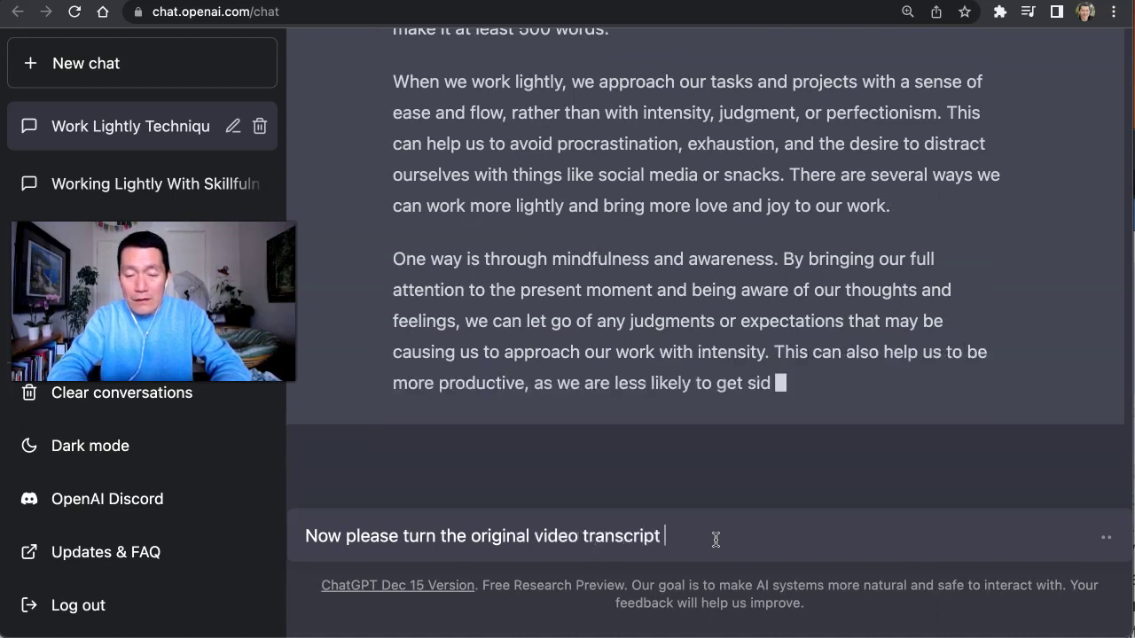
type(" into a blog p")
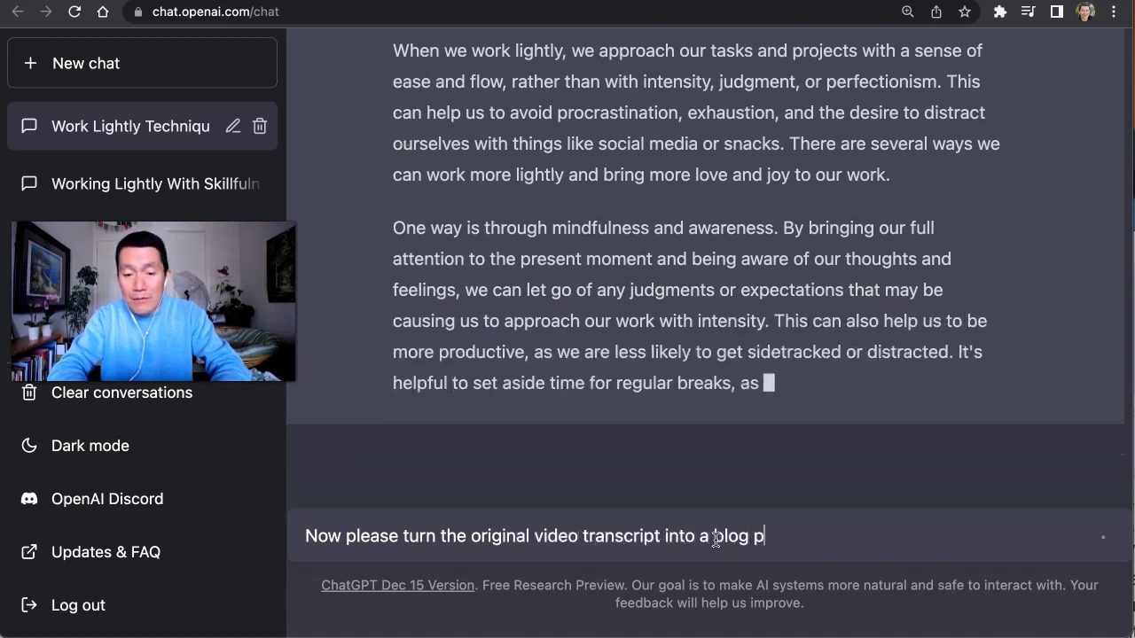
type("ost that uses the same wor")
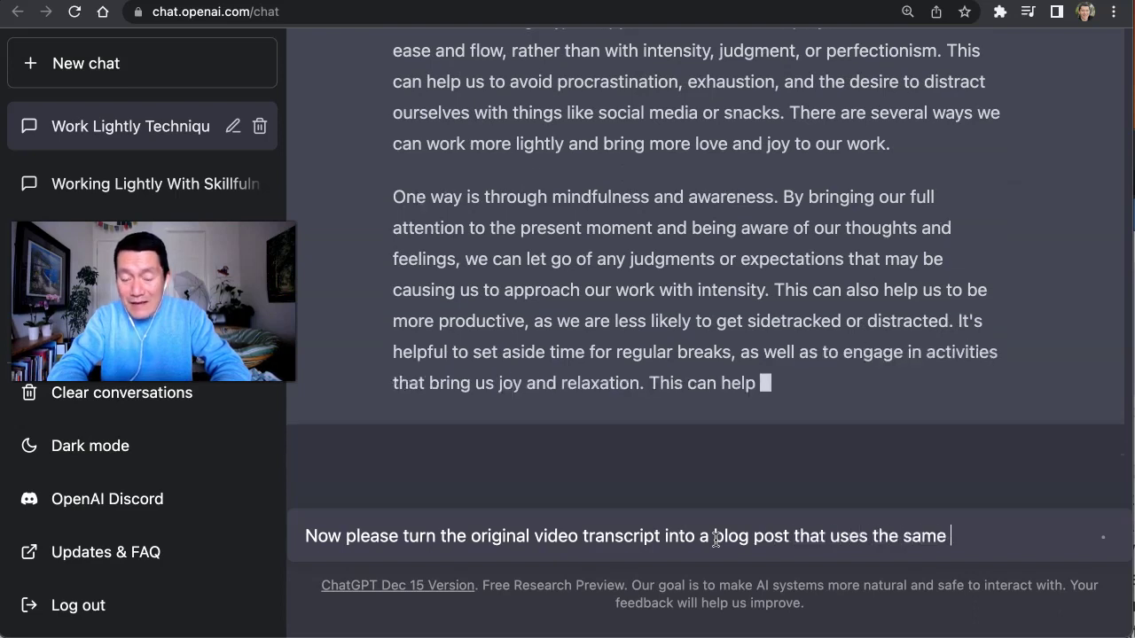
type("ds and phra")
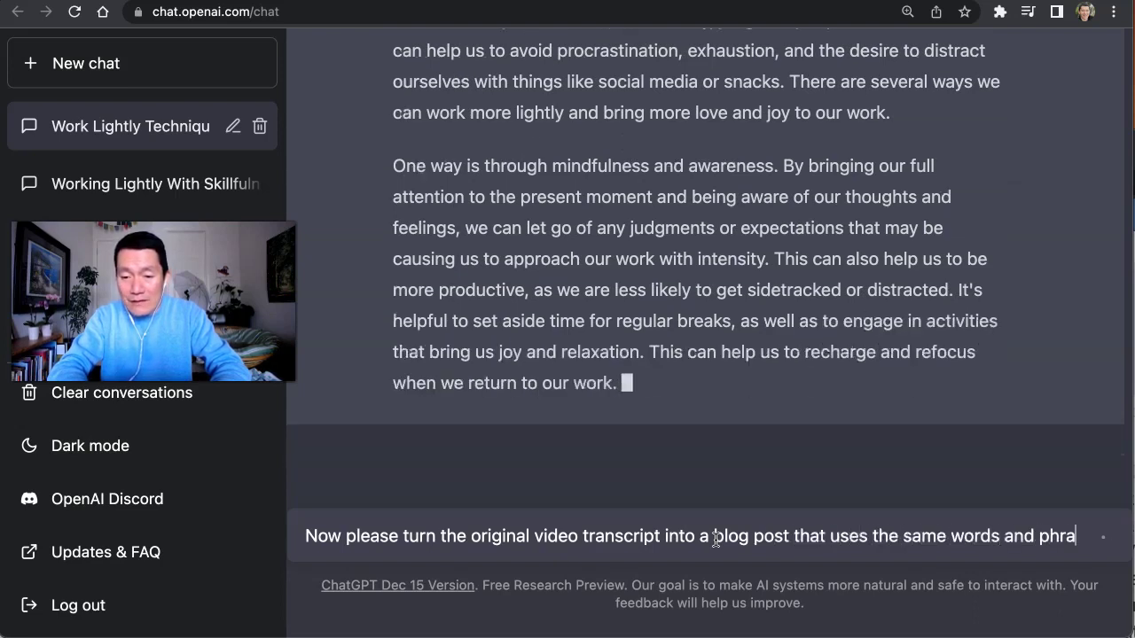
type("sings")
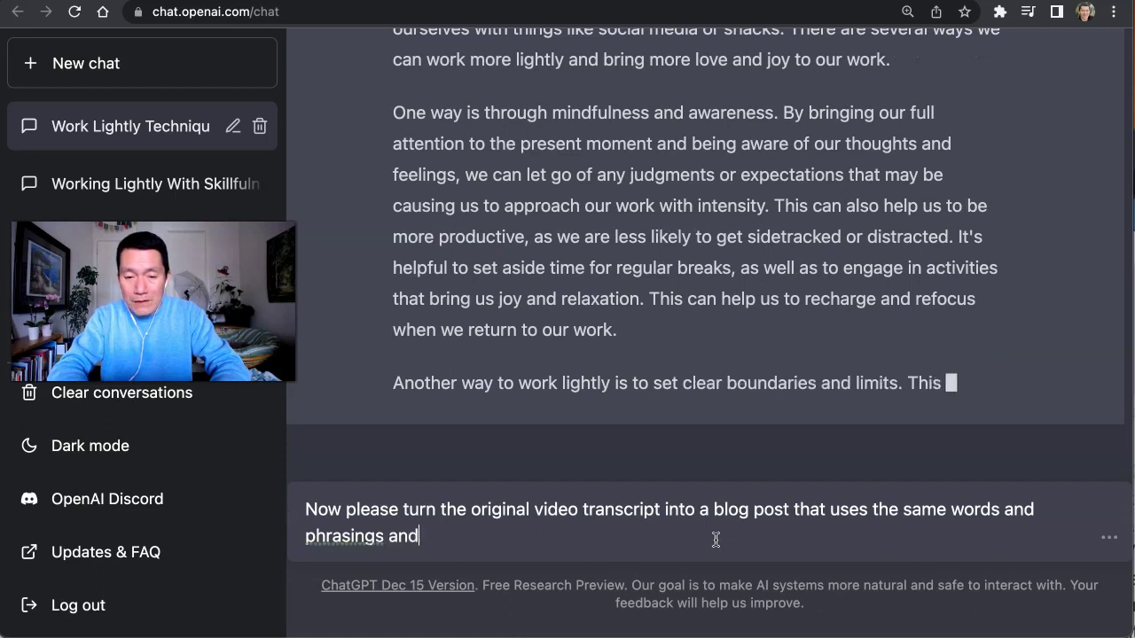
type(" and \"")
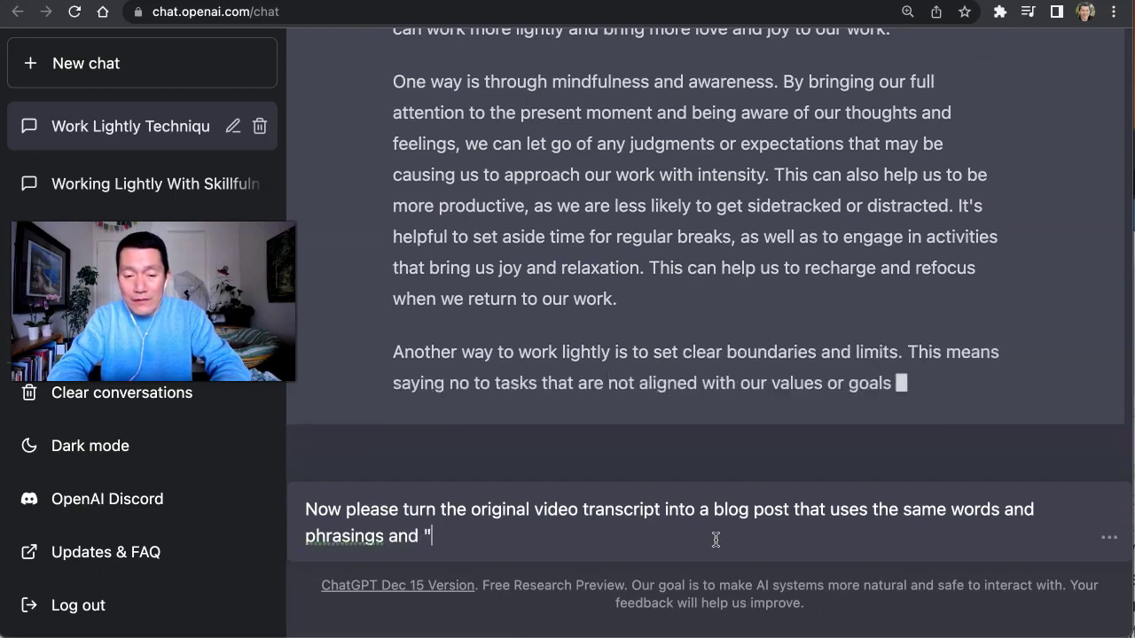
type("voice\" that")
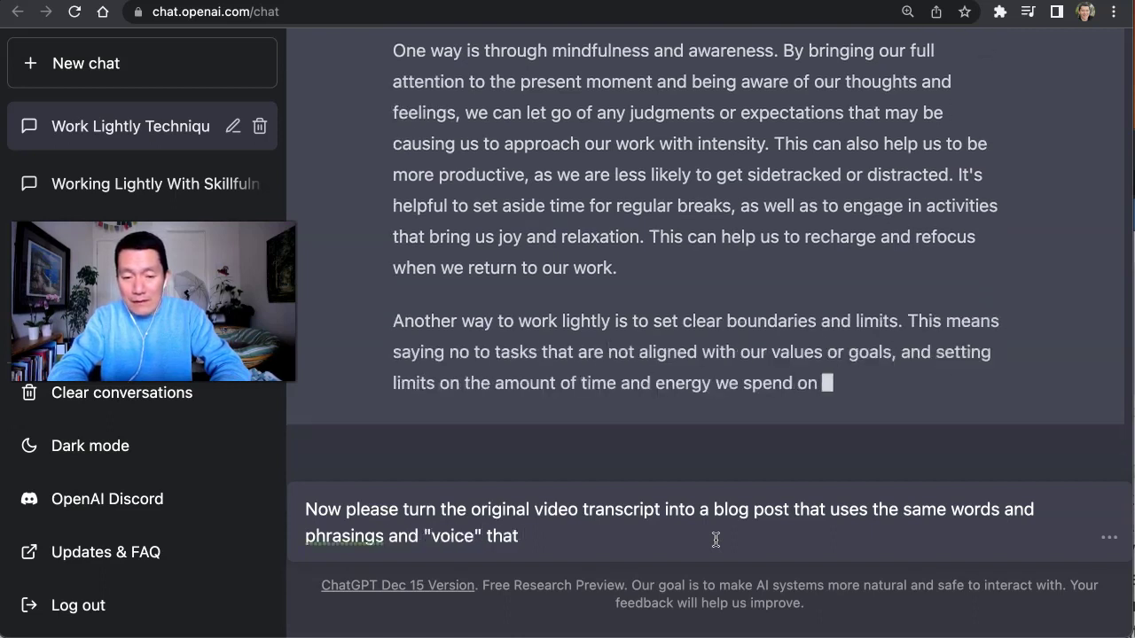
key("BackSpace")
key("BackSpace")
key("BackSpace")
key("BackSpace")
type("instead of yo")
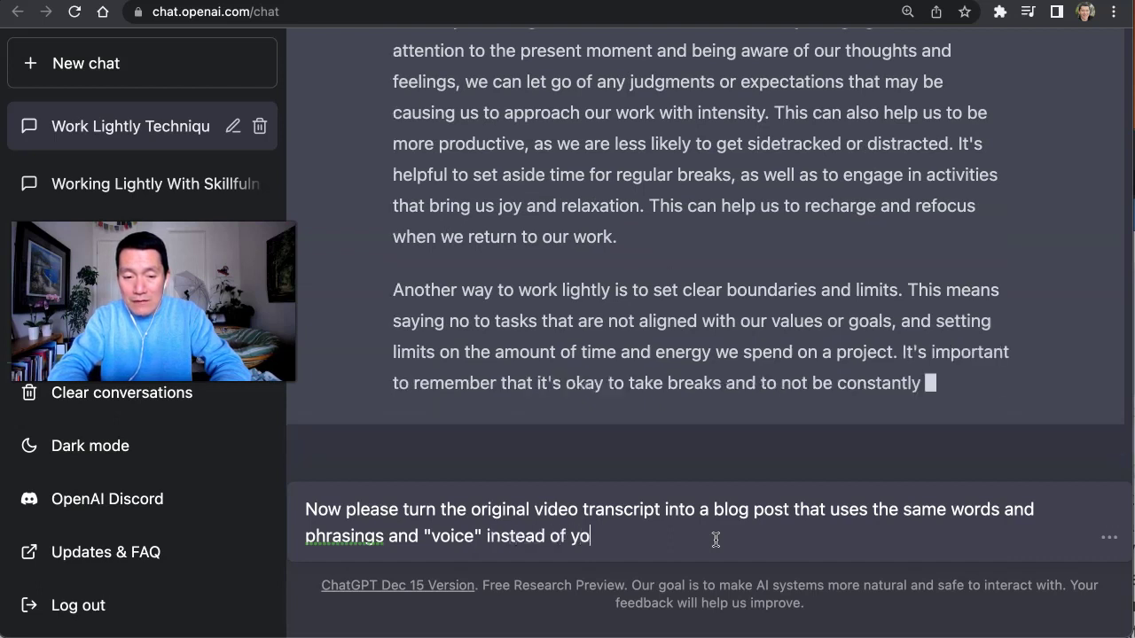
type("ur voice.")
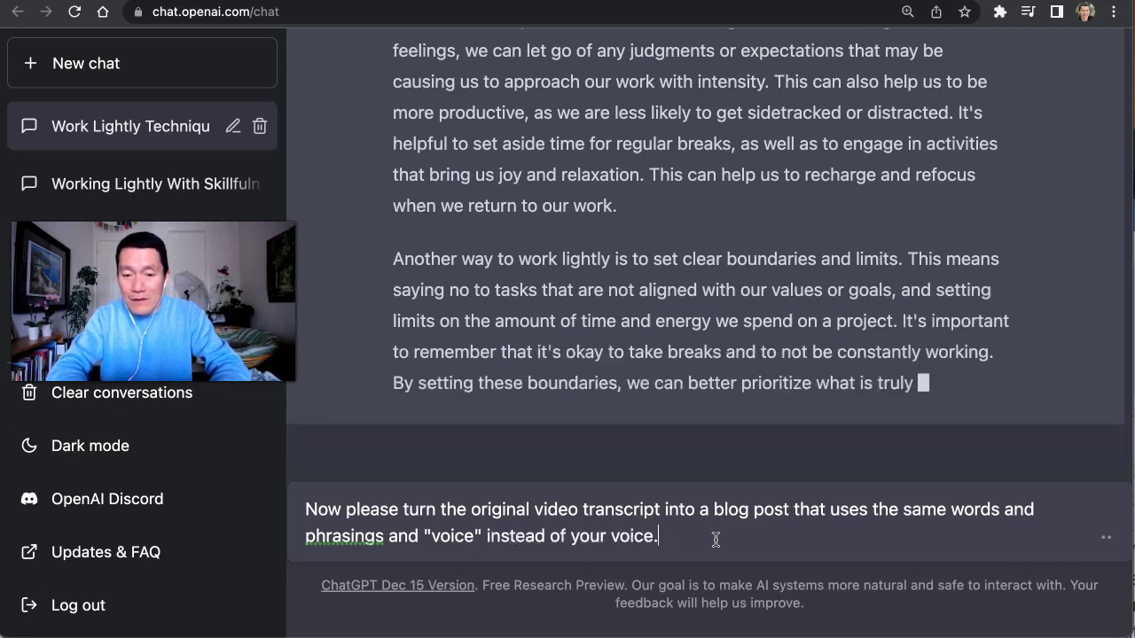
type(" In other words, r")
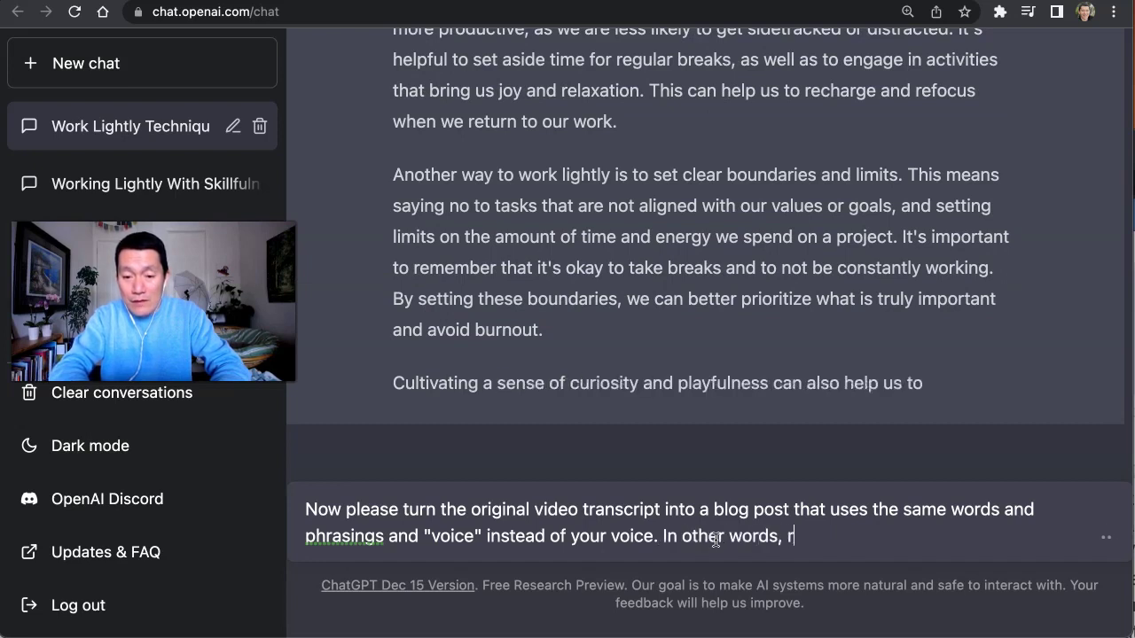
type("me")
type("move th")
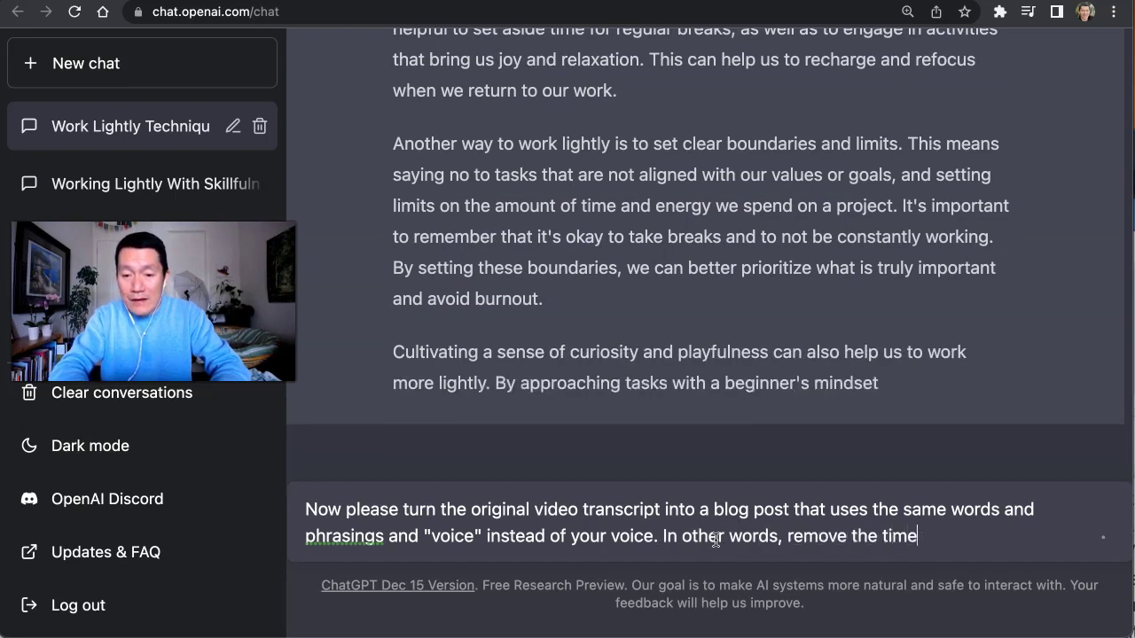
type("stamps and put th")
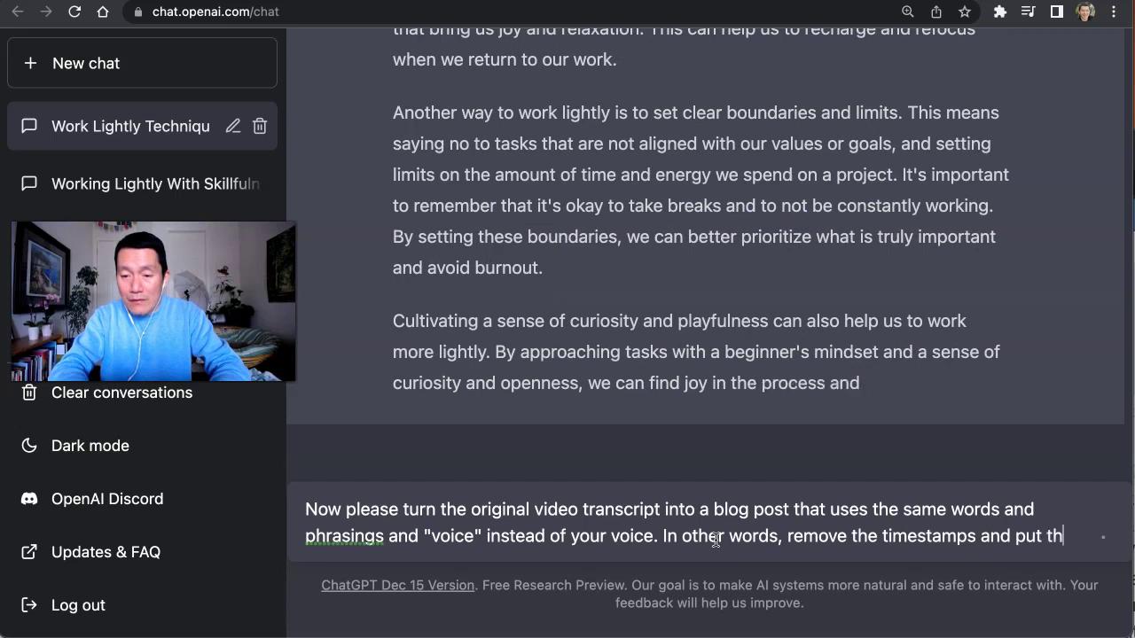
type("e transcript into")
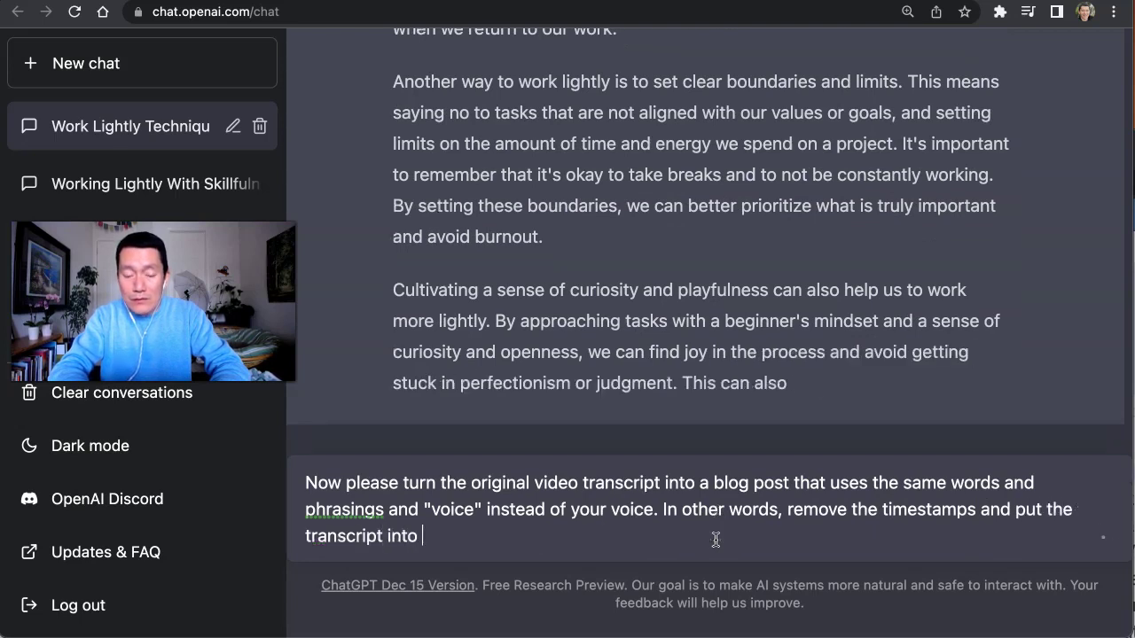
type("ll-")
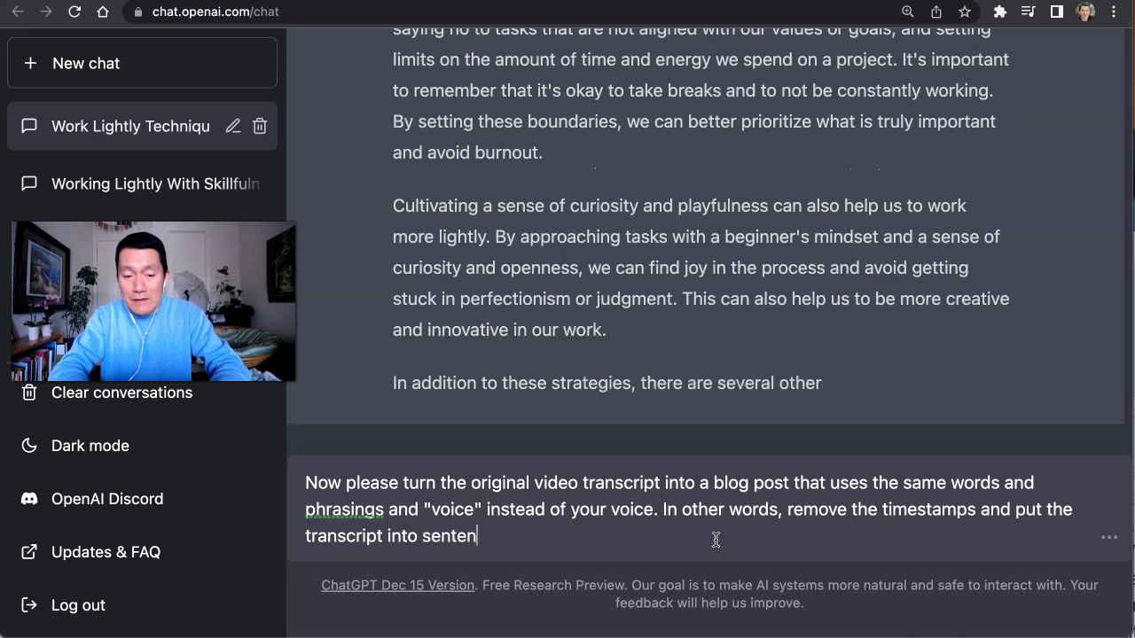
type("ces and ap")
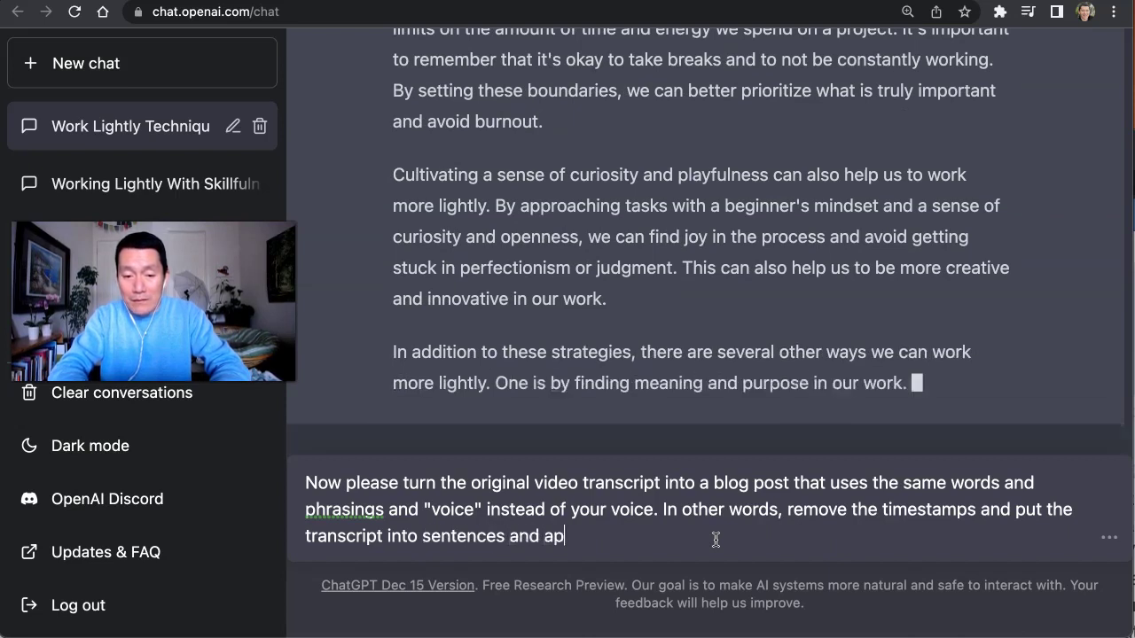
type("paragraphs. Th")
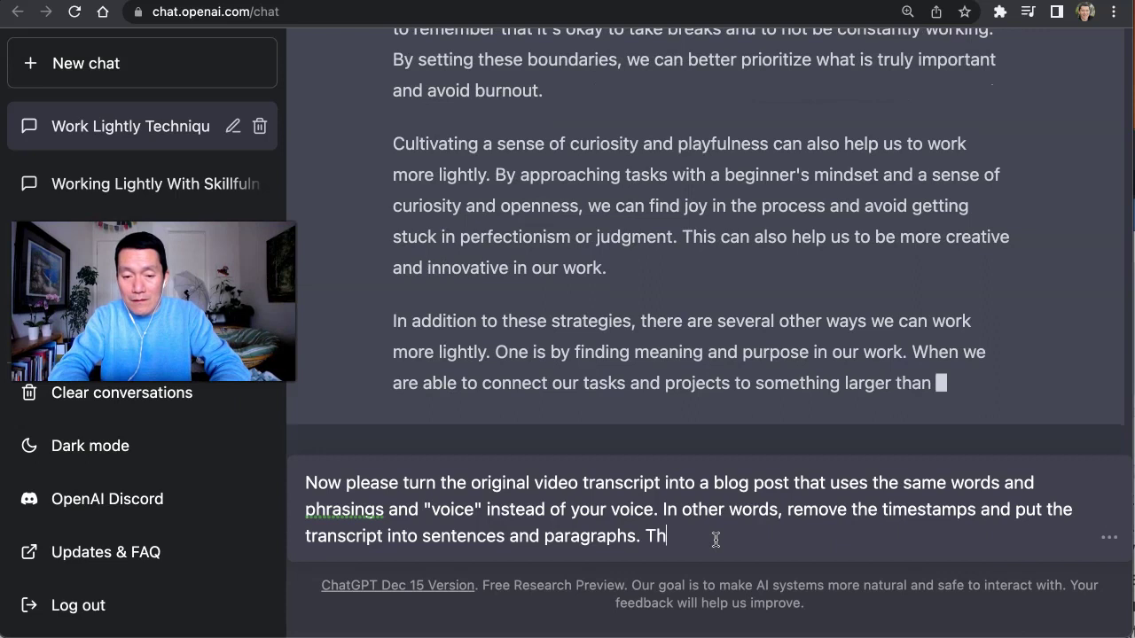
type("anks.")
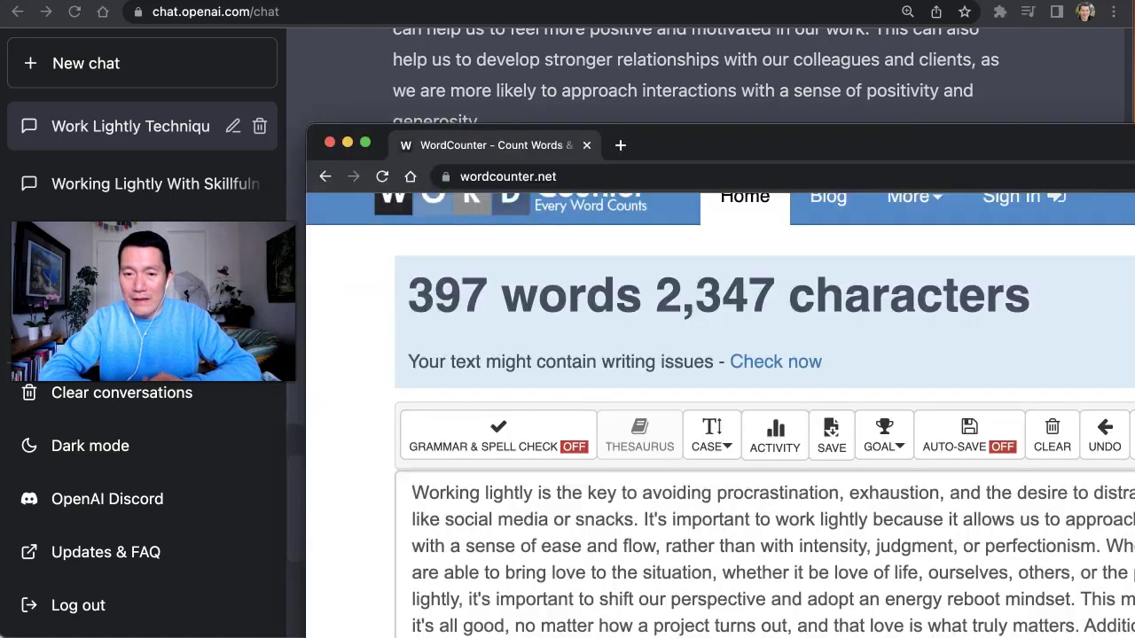
Step: Rearrange the WordCounter and ChatGPT windows and select the expanded essay reply
mouse_move(650, 270)
left_mouse_down()
mouse_move(475, 150)
mouse_move(859, 191)
left_mouse_up()
triple_click(860, 191)
mouse_move(621, 27)
left_mouse_down()
mouse_move(852, 536)
mouse_move(766, 342)
mouse_move(757, 272)
mouse_move(707, 135)
mouse_move(692, 54)
mouse_move(704, 42)
left_mouse_up()
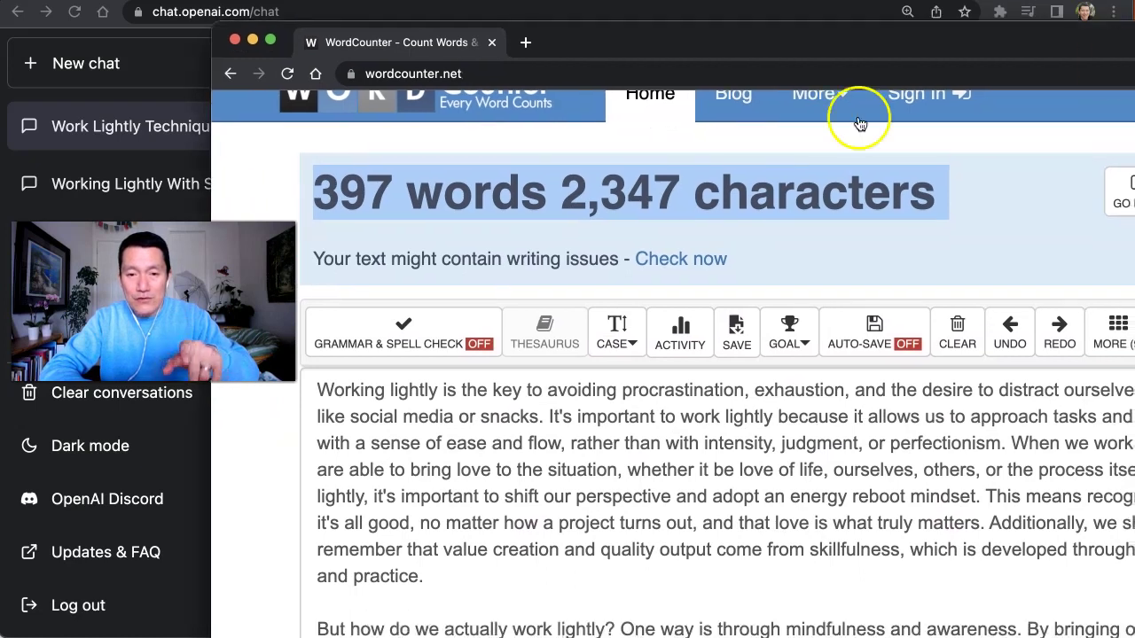
left_click(567, 189)
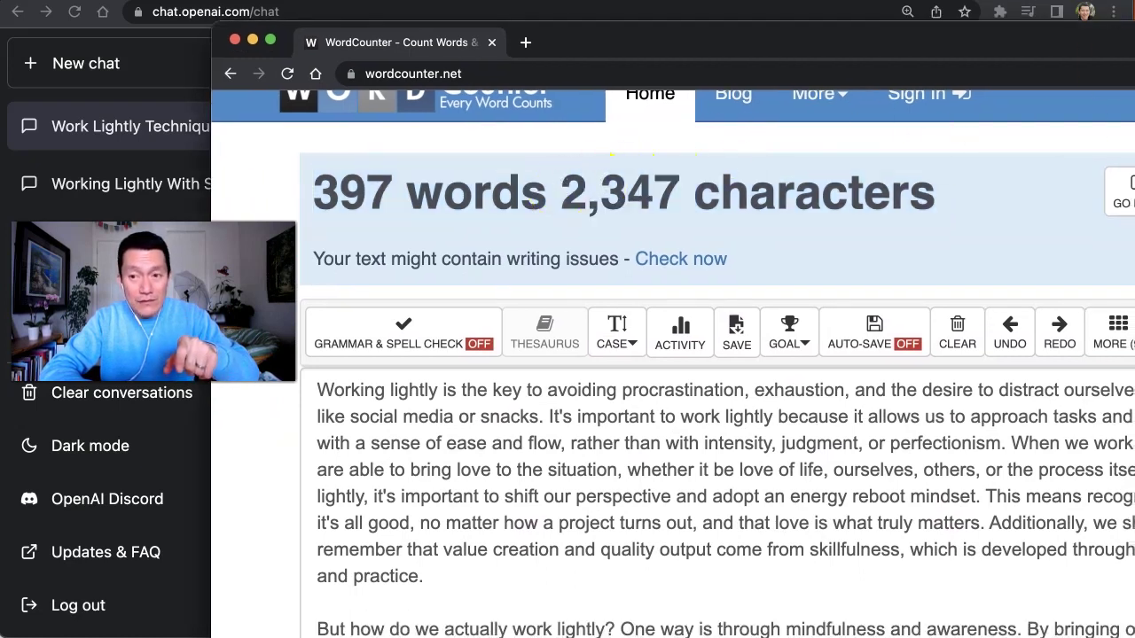
mouse_move(568, 43)
left_mouse_down()
mouse_move(625, 122)
mouse_move(790, 635)
left_mouse_up()
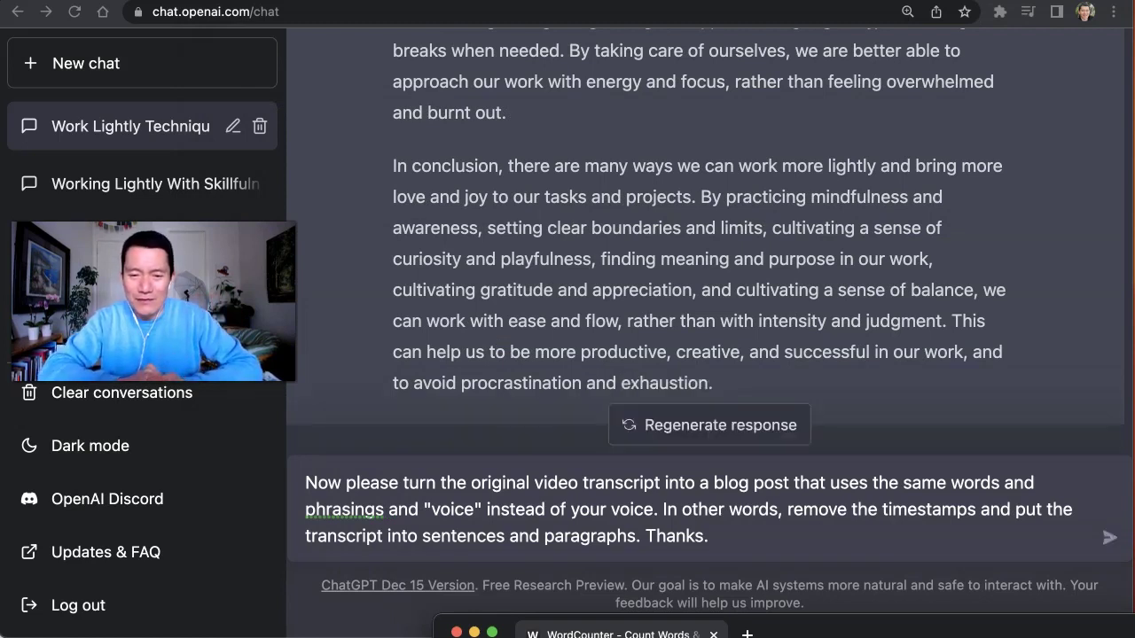
left_click(645, 346)
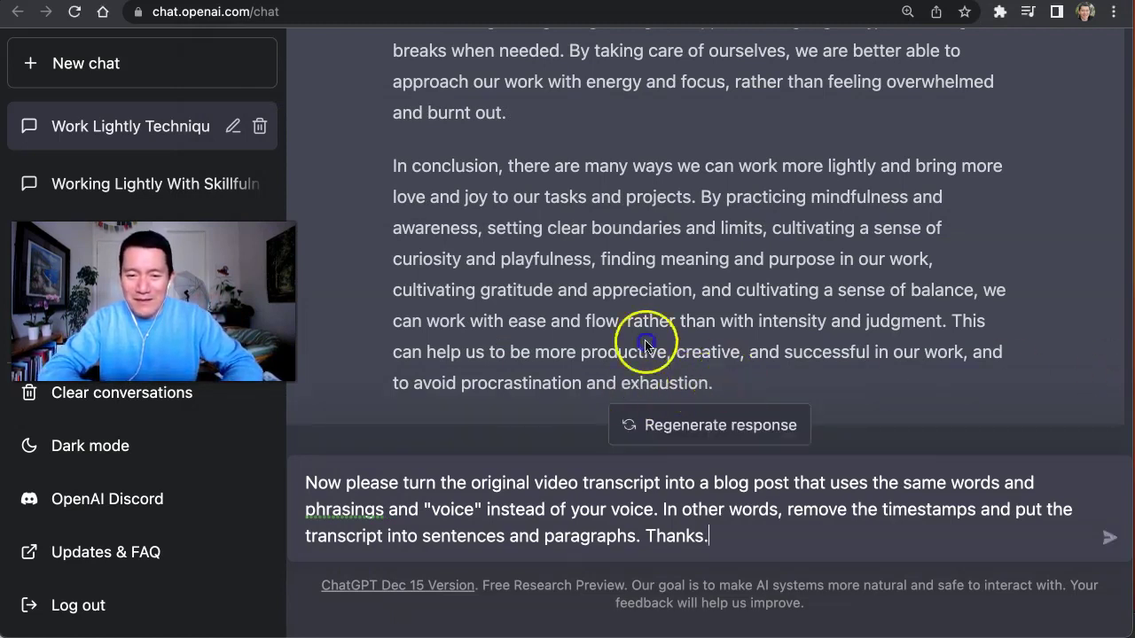
mouse_move(730, 388)
left_mouse_down()
mouse_move(536, 220)
mouse_move(400, 184)
left_mouse_up()
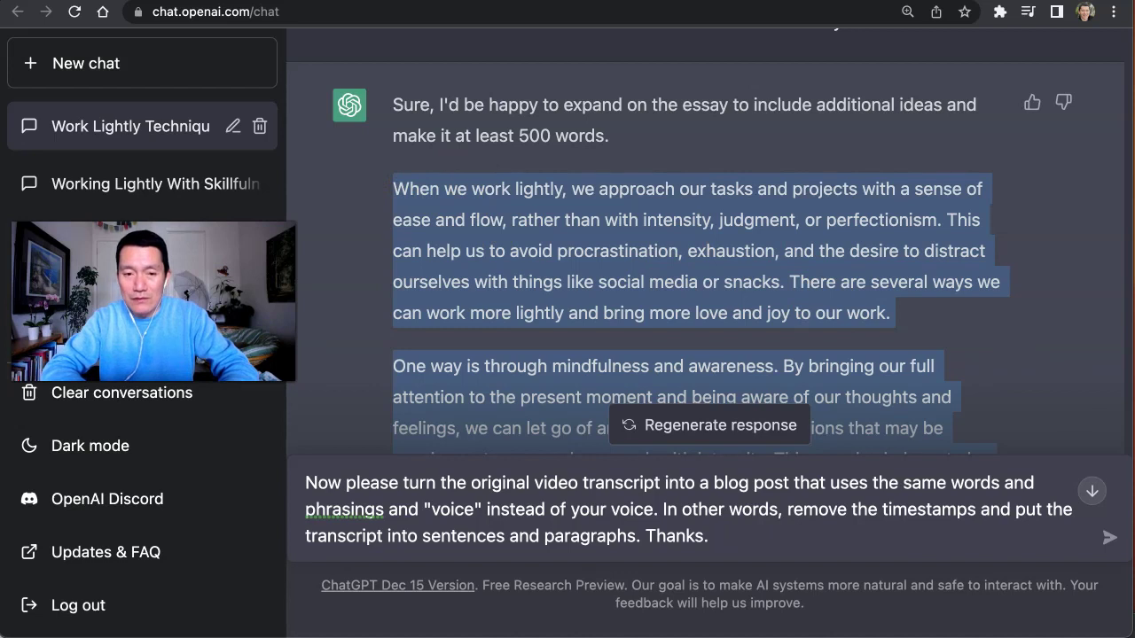
Step: Select and delete all the old essay text in the WordCounter editor
key("super+grave")
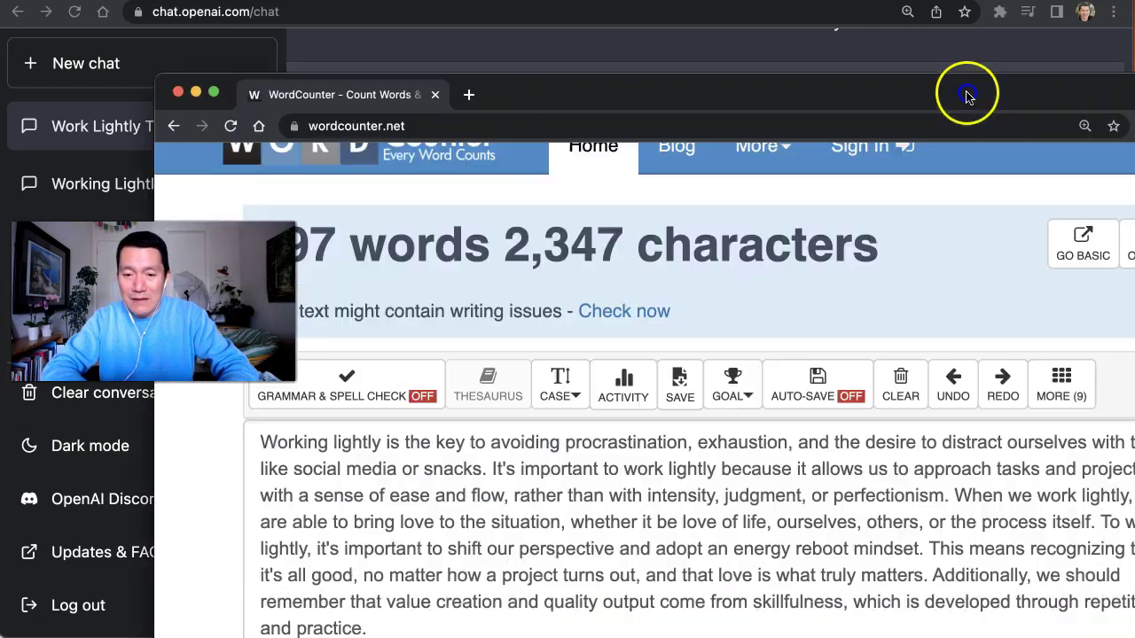
key("super+a")
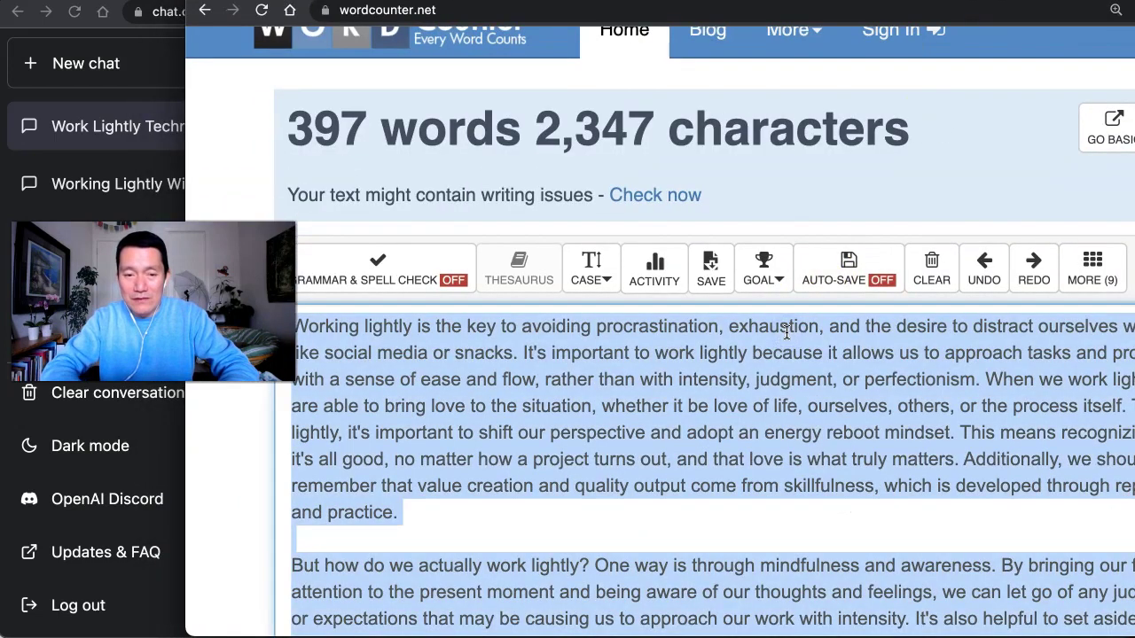
key("BackSpace")
scroll(780, 333, "up", 15)
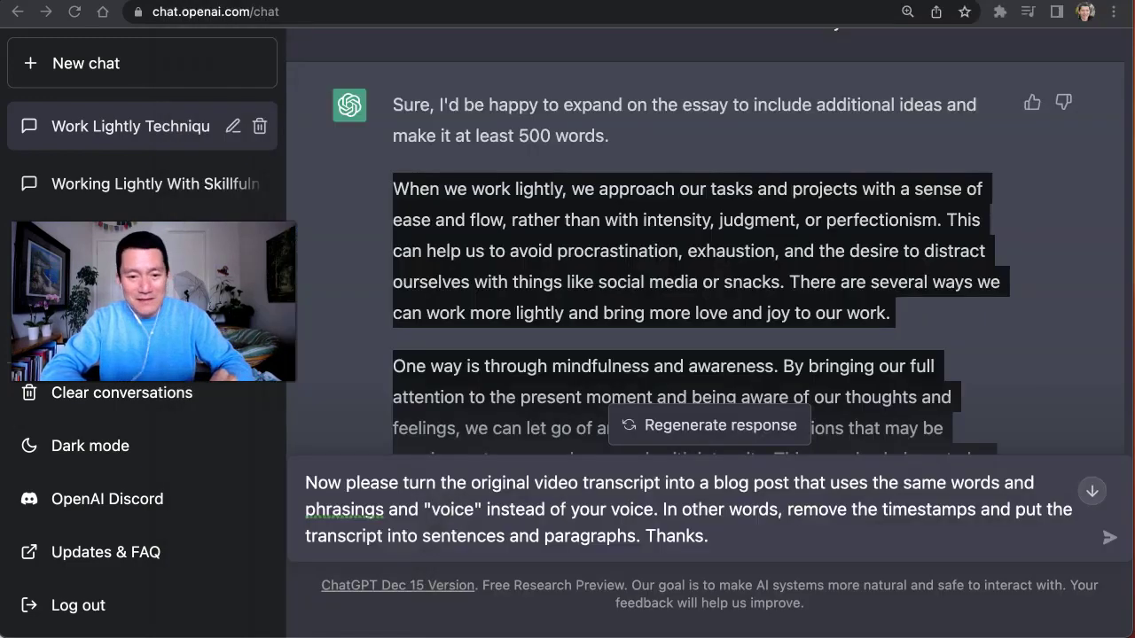
scroll(986, 343, "down", 15)
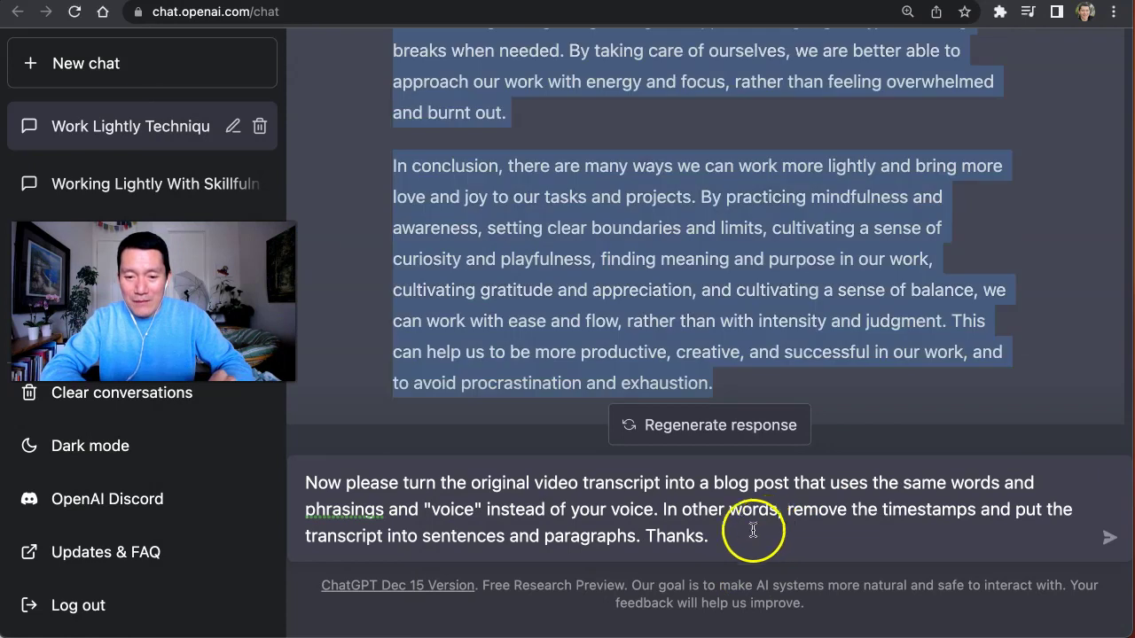
Step: Send the transcript-to-blog-post request so ChatGPT writes it in the speaker's own voice
left_click(736, 536)
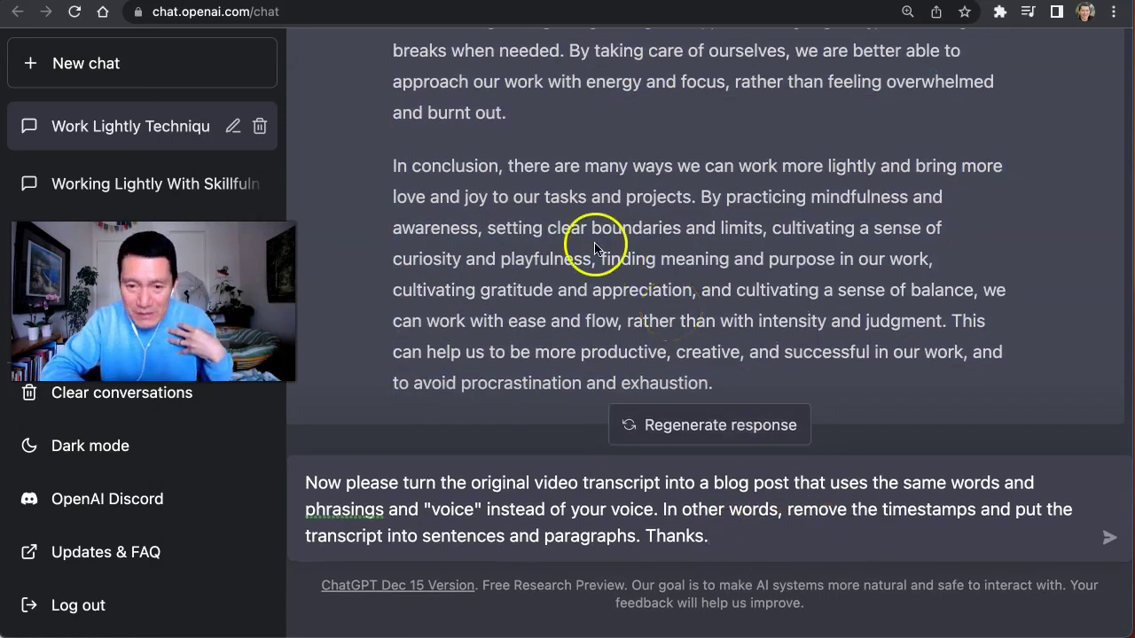
left_click(1107, 537)
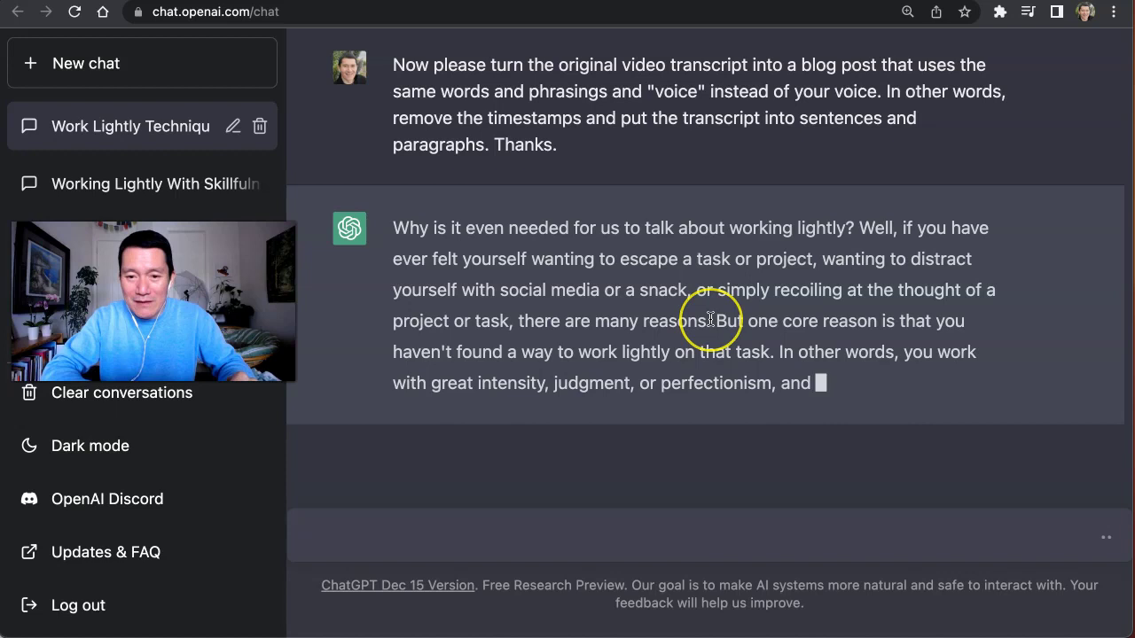
mouse_move(710, 318)
left_mouse_down()
mouse_move(727, 314)
mouse_move(679, 314)
left_mouse_up()
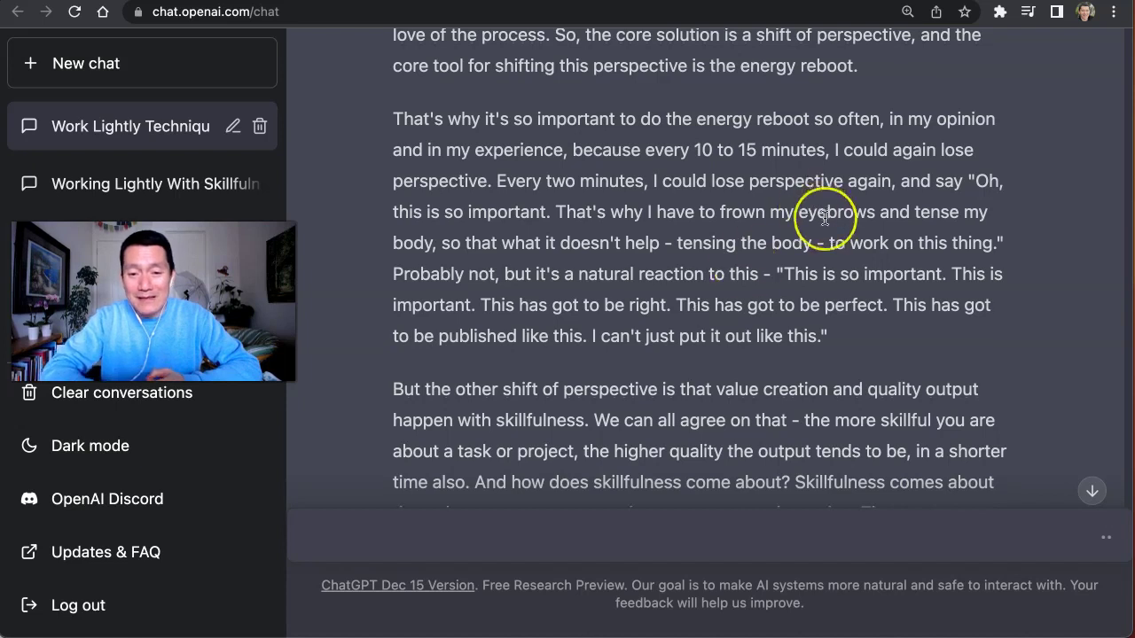
Step: Select the entire new blog post reply, from 'Why' through 'projects.'
scroll(811, 221, "down", 3)
scroll(692, 325, "up", 3)
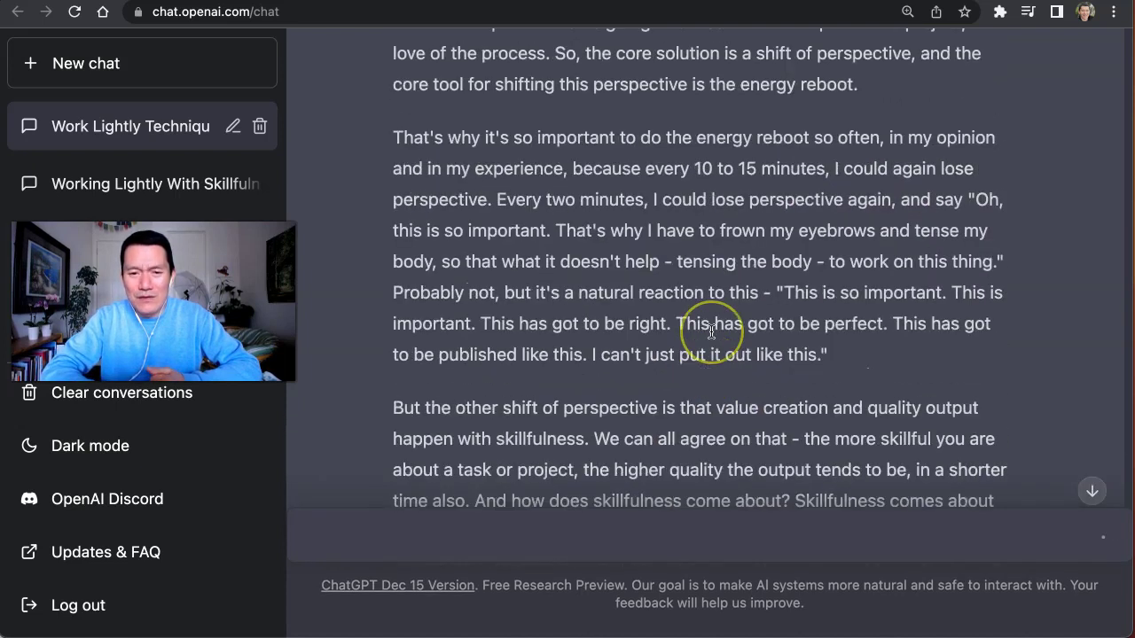
scroll(720, 322, "up", 7)
scroll(714, 330, "up", 4)
scroll(711, 333, "up", 2)
left_click(395, 142)
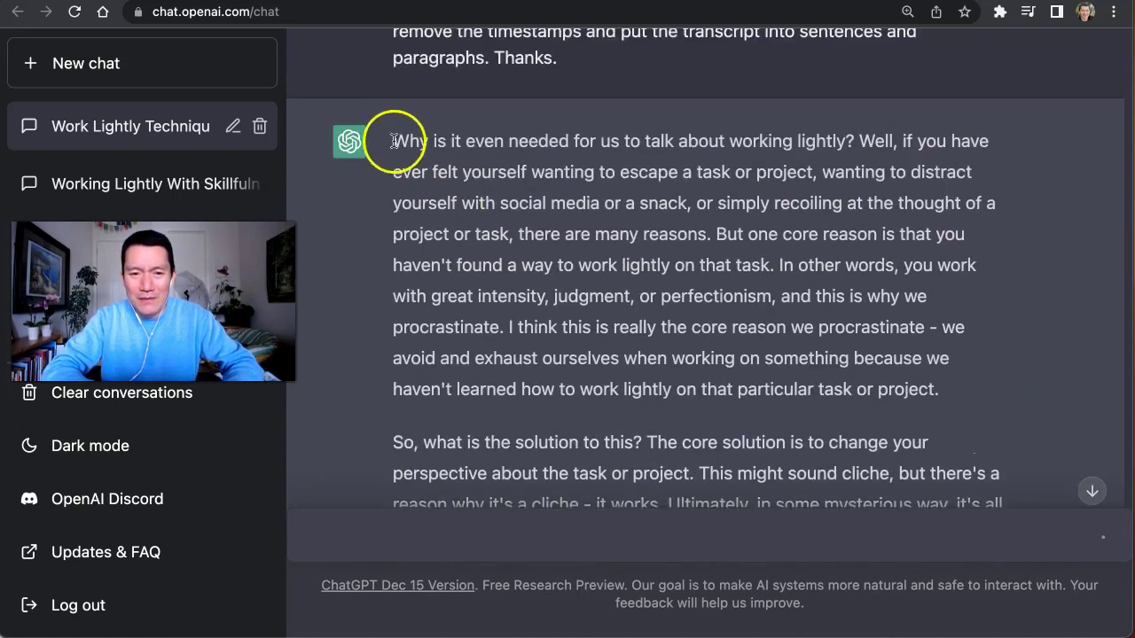
left_click_drag(422, 145, 675, 286)
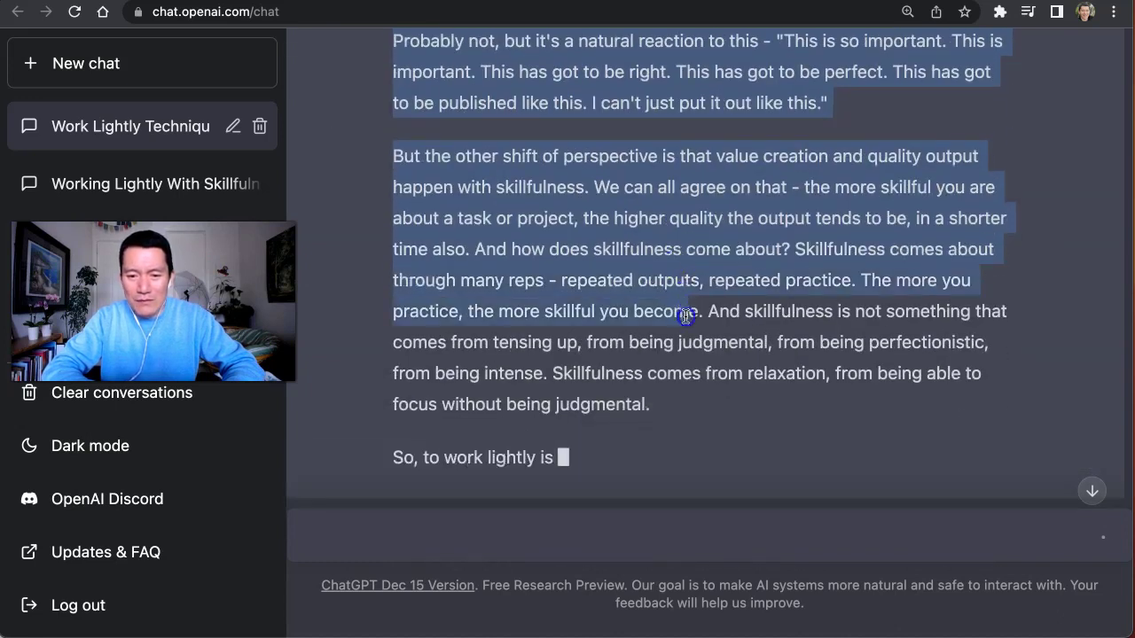
left_click_drag(675, 287, 685, 316)
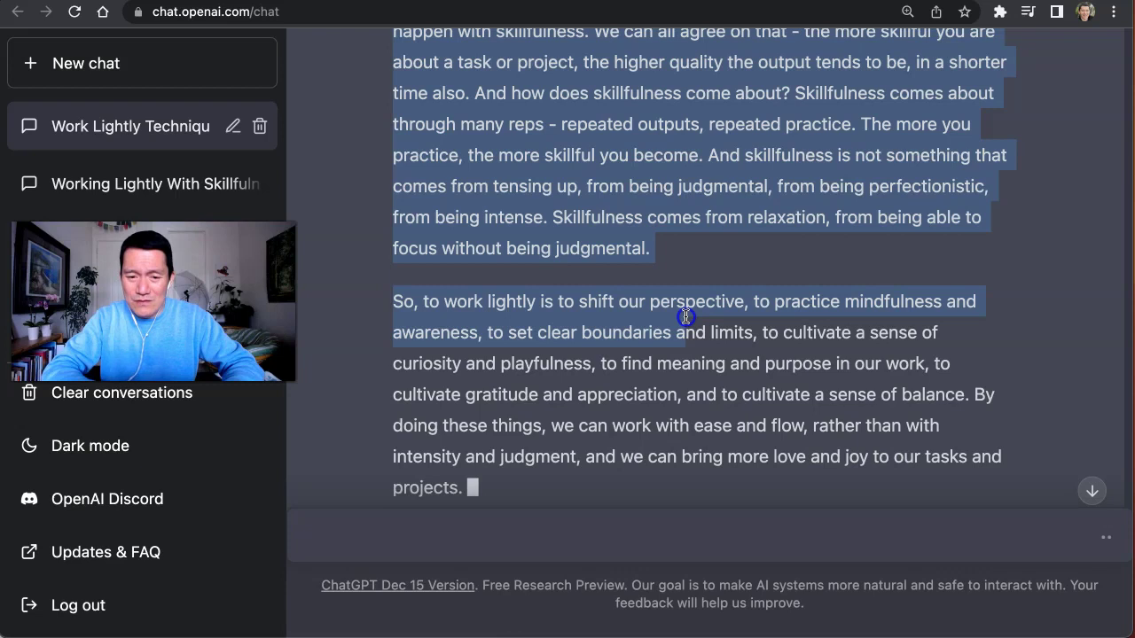
left_click_drag(686, 317, 621, 423)
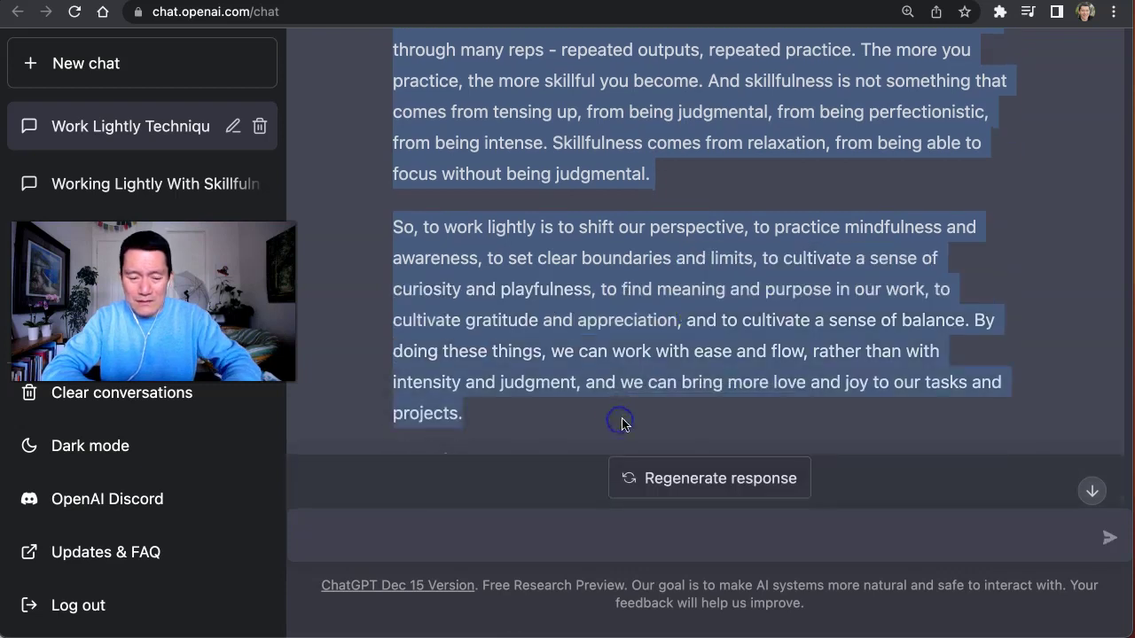
Step: Replace WordCounter's old essay with the new blog post, confirming 534 words and 3,033 characters
key("super+Tab")
left_click(897, 324)
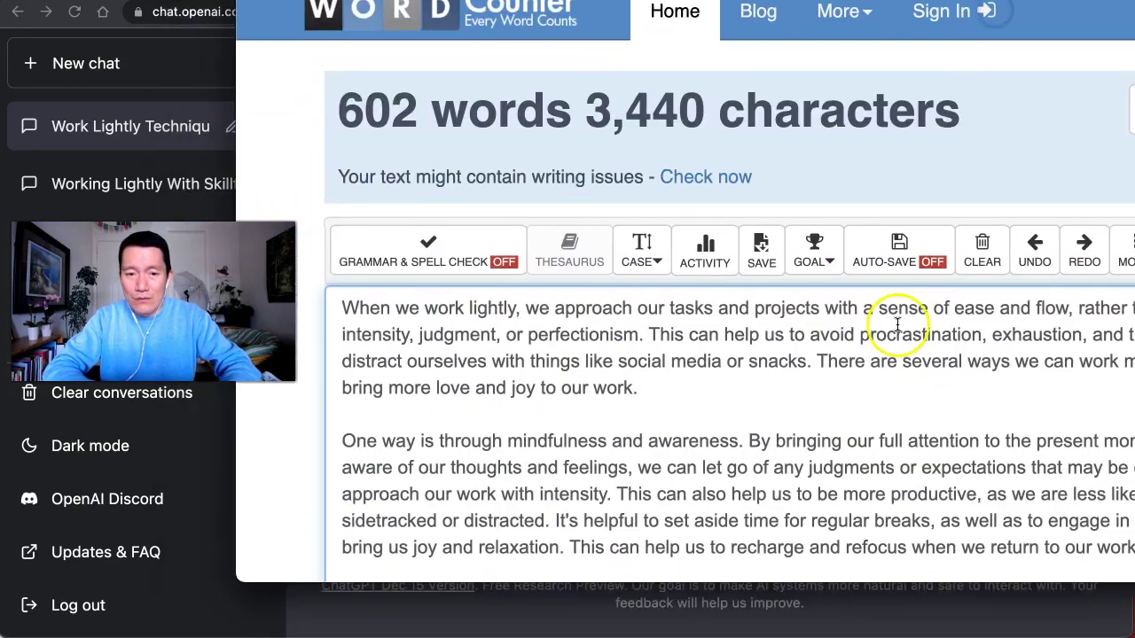
key("ctrl+a")
key("BackSpace")
key("ctrl+v")
scroll(683, 286, "up", 5)
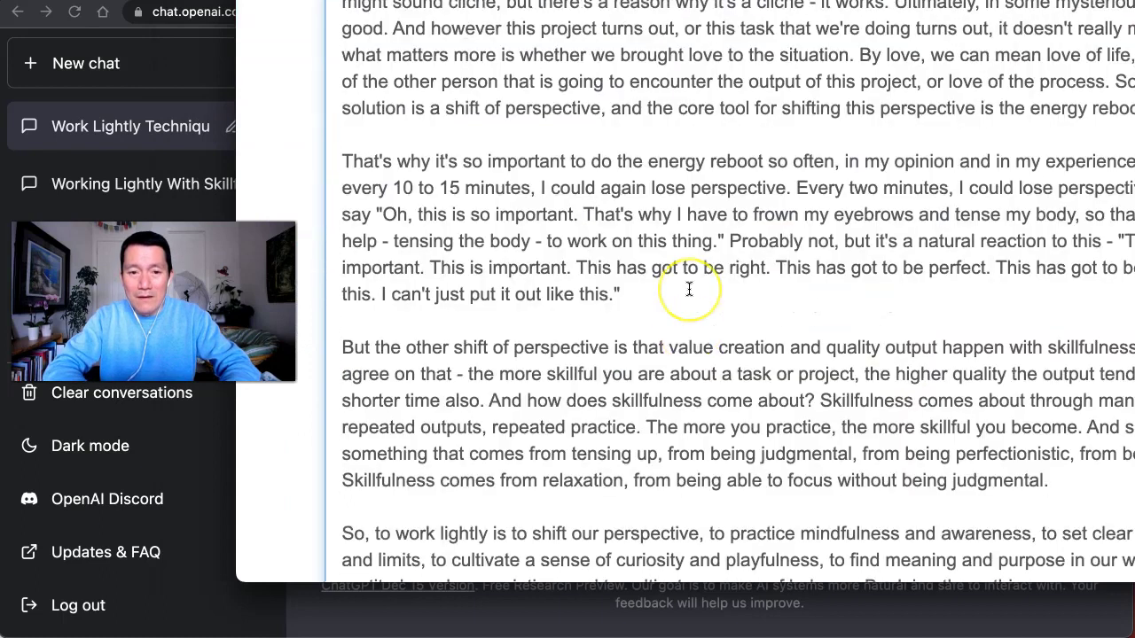
scroll(689, 288, "up", 5)
left_click_drag(629, 0, 628, 634)
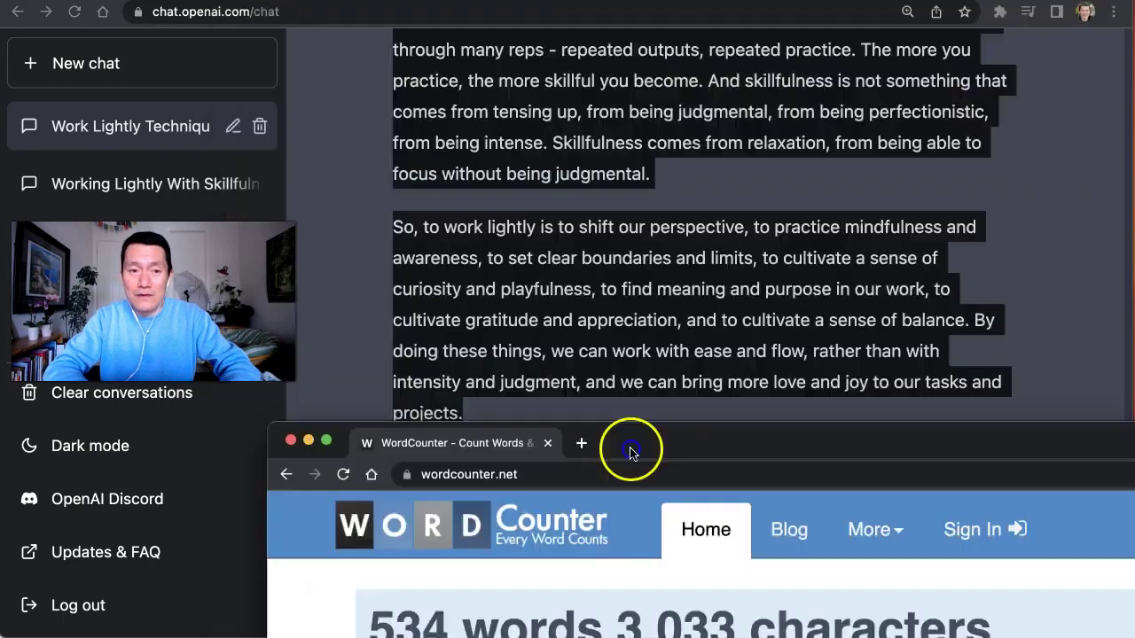